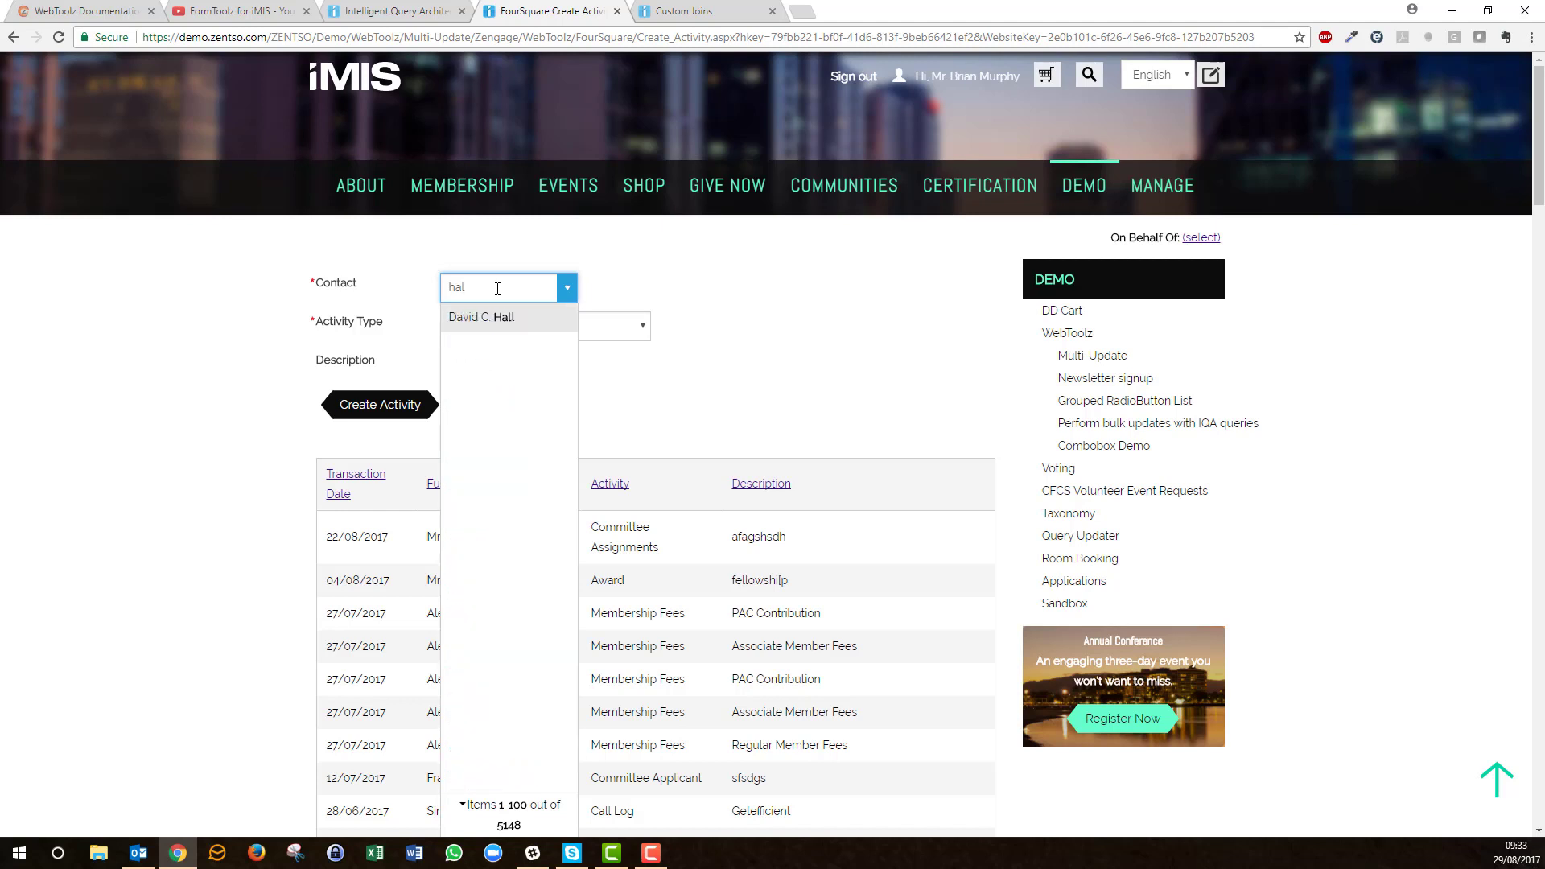
Create a Call Log activity for the contact matching the filter, with the description "called to say Hi".
left_click(504, 318)
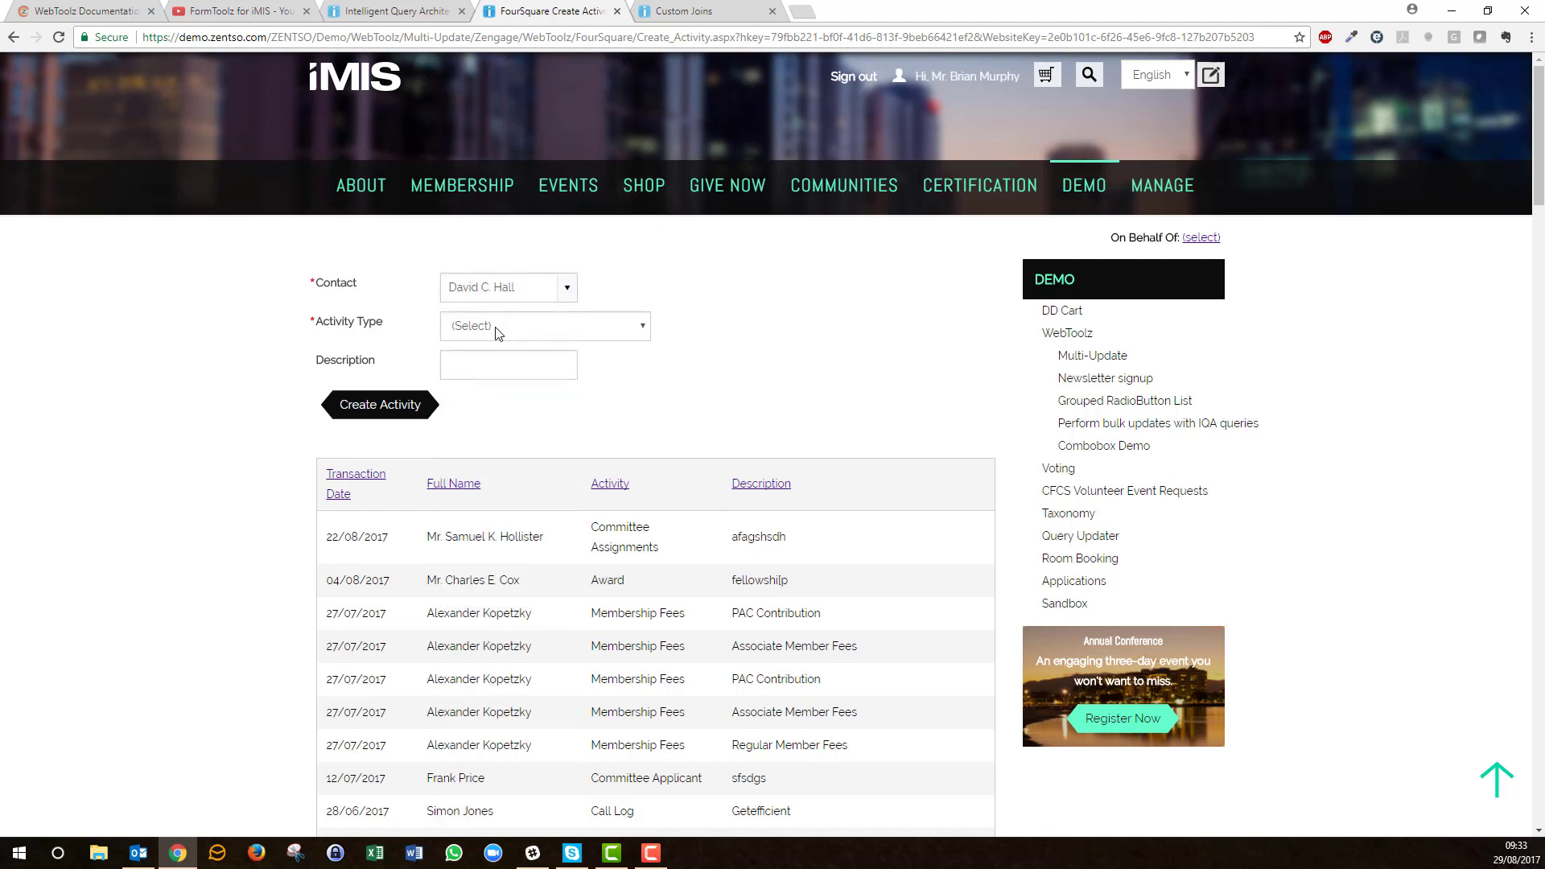
left_click(495, 327)
left_click(499, 483)
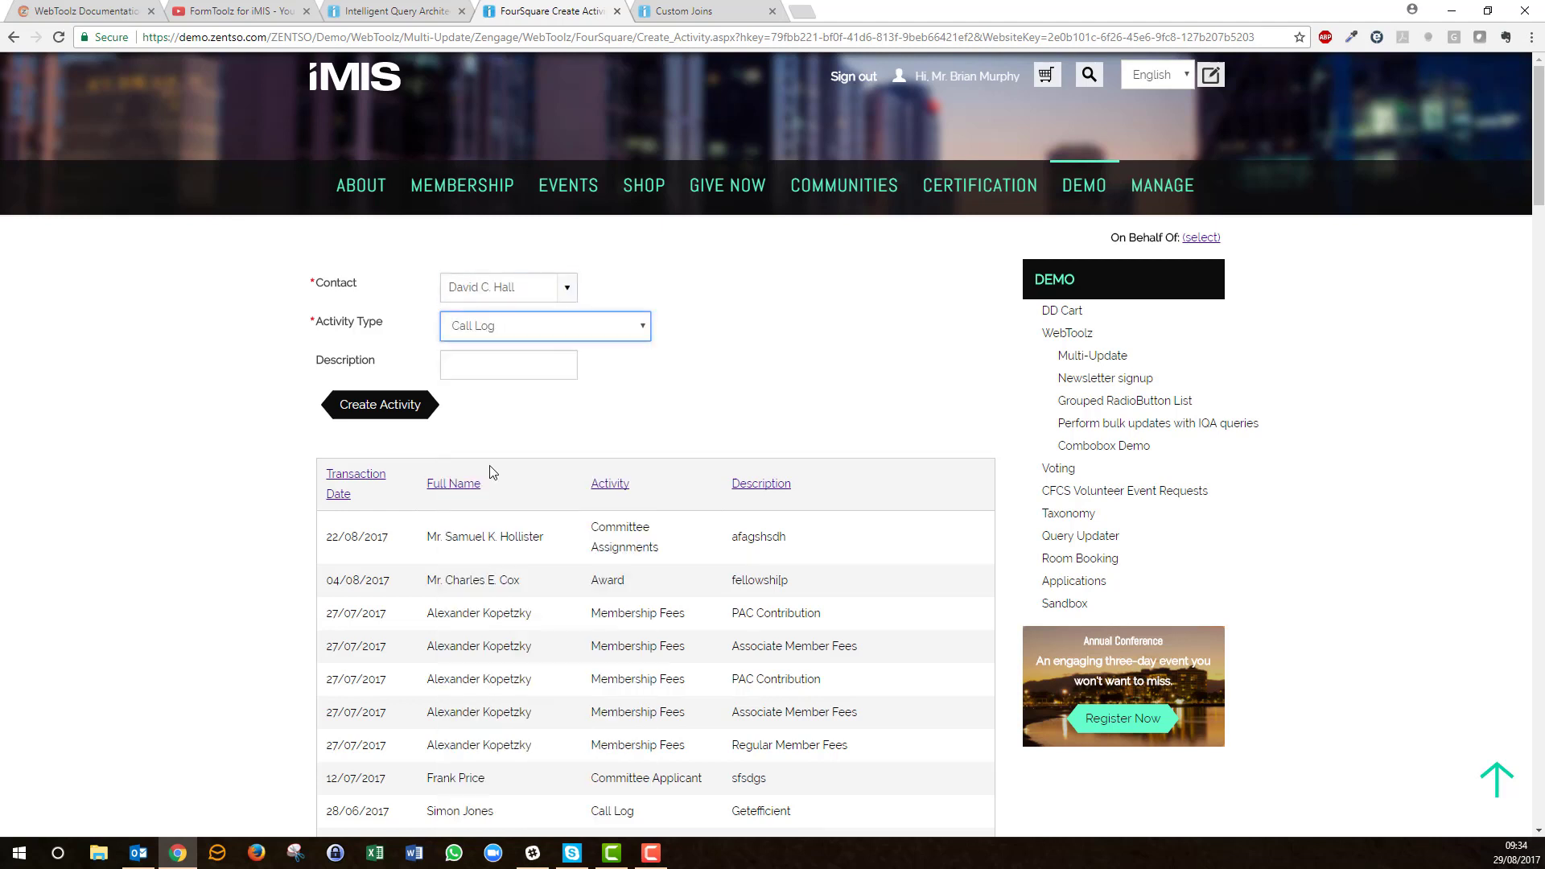
left_click(463, 367)
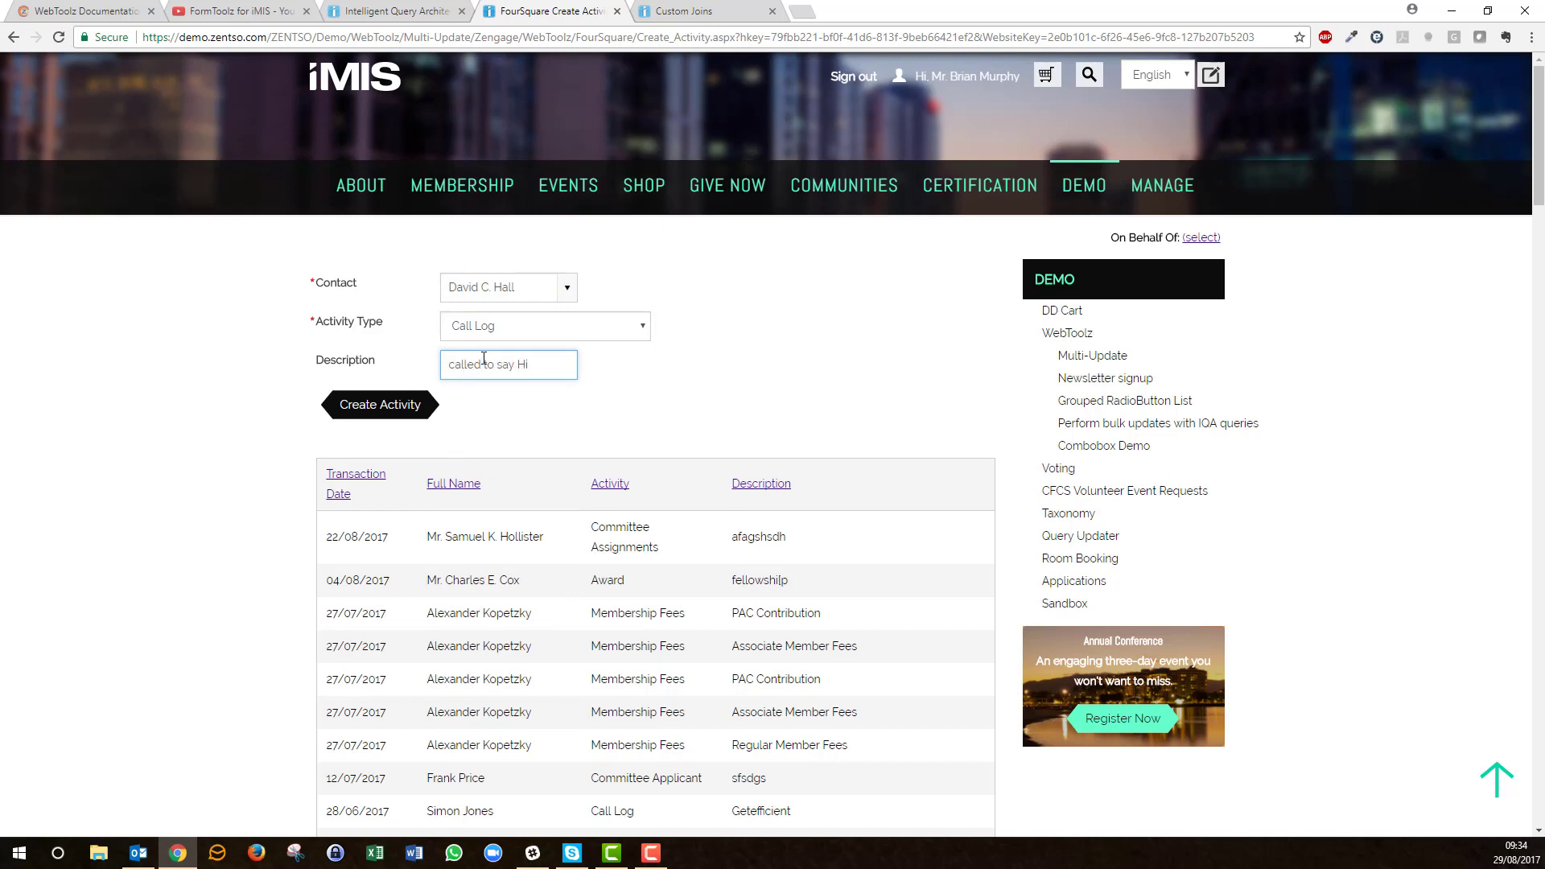
left_click(415, 407)
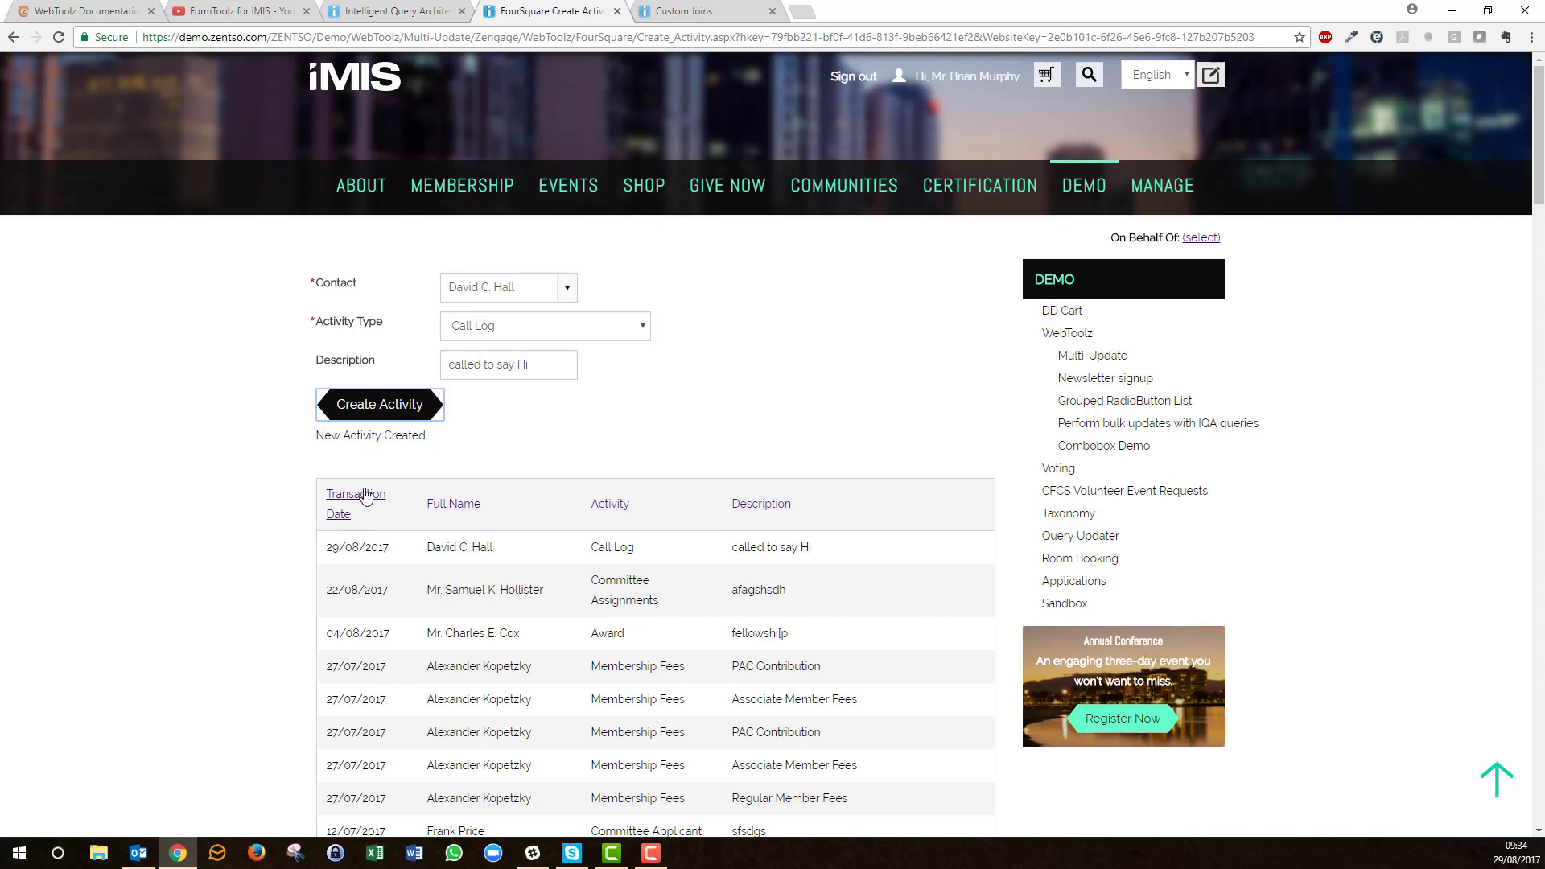
left_click_drag(429, 436, 318, 441)
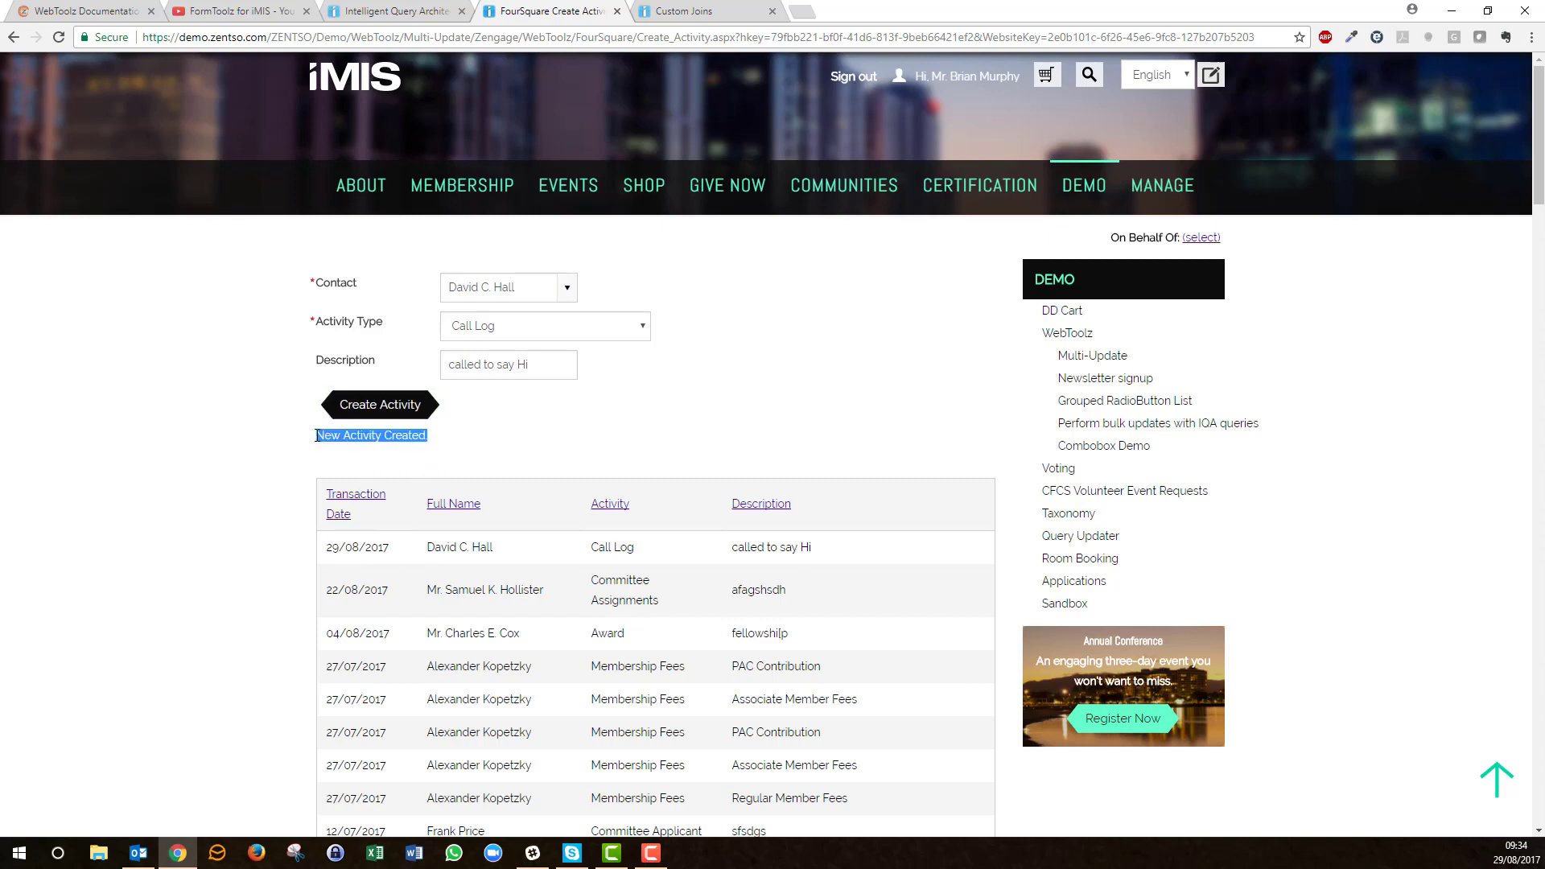
Filter the contact list by partial surname, reselect the same contact, and review the available activity types.
left_click(515, 288)
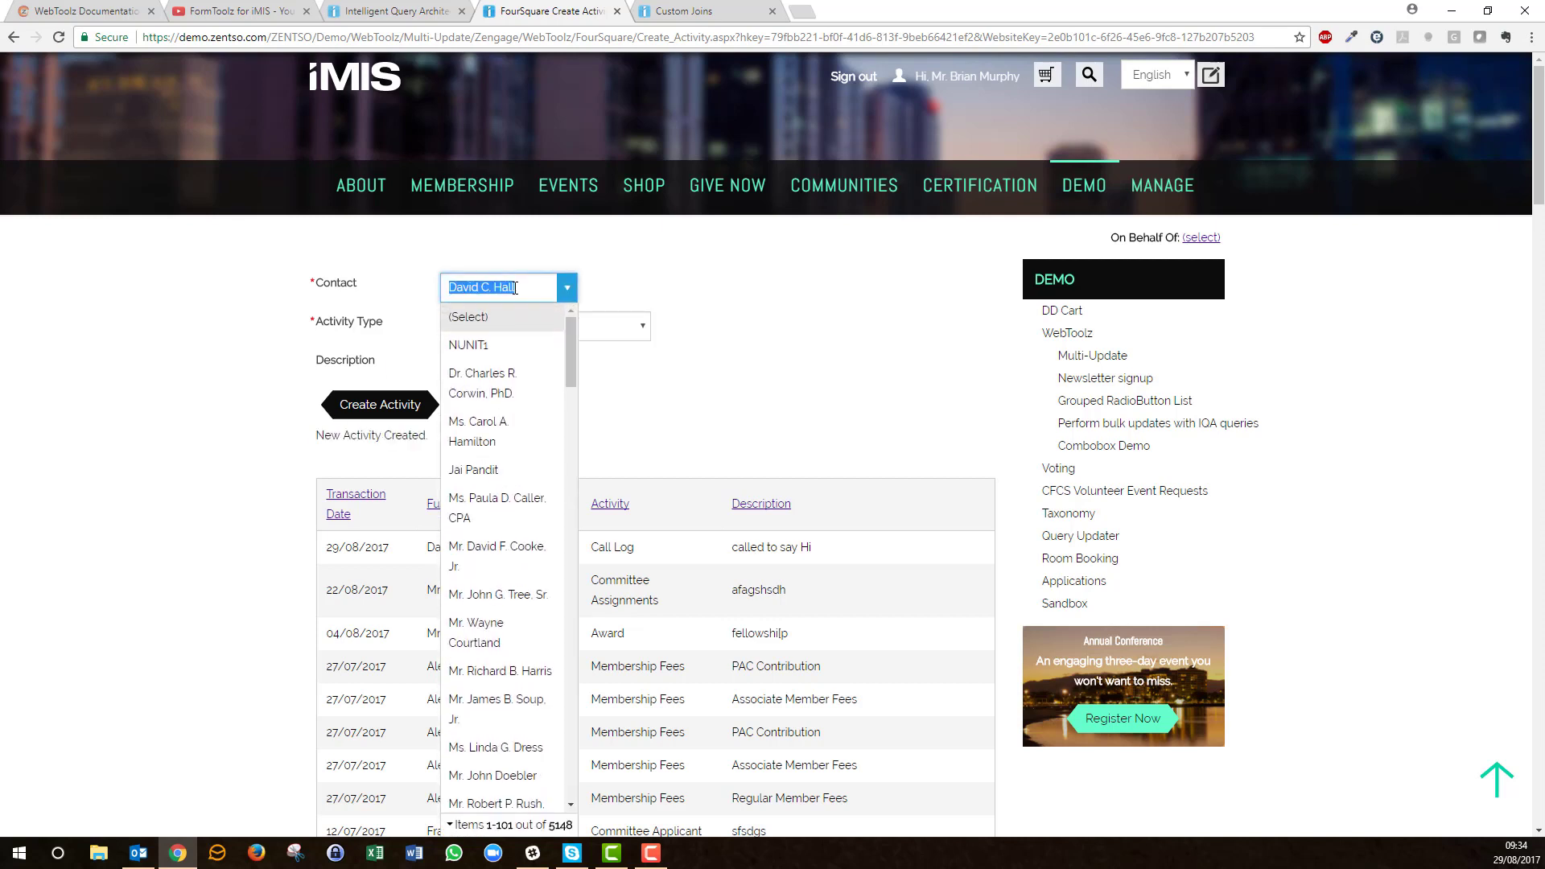
type("ha")
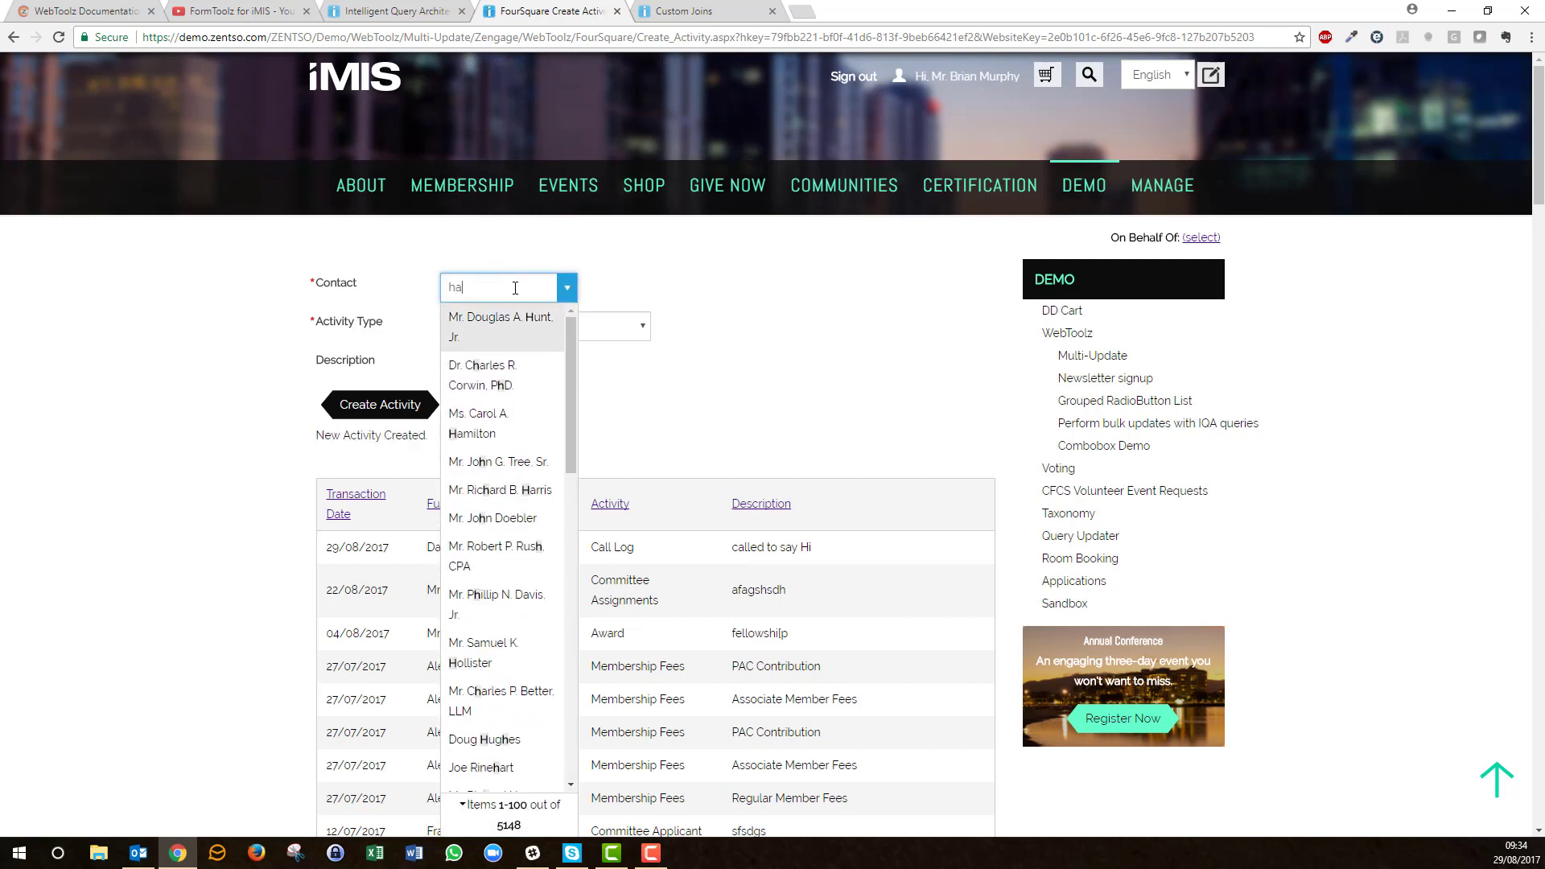
type("l")
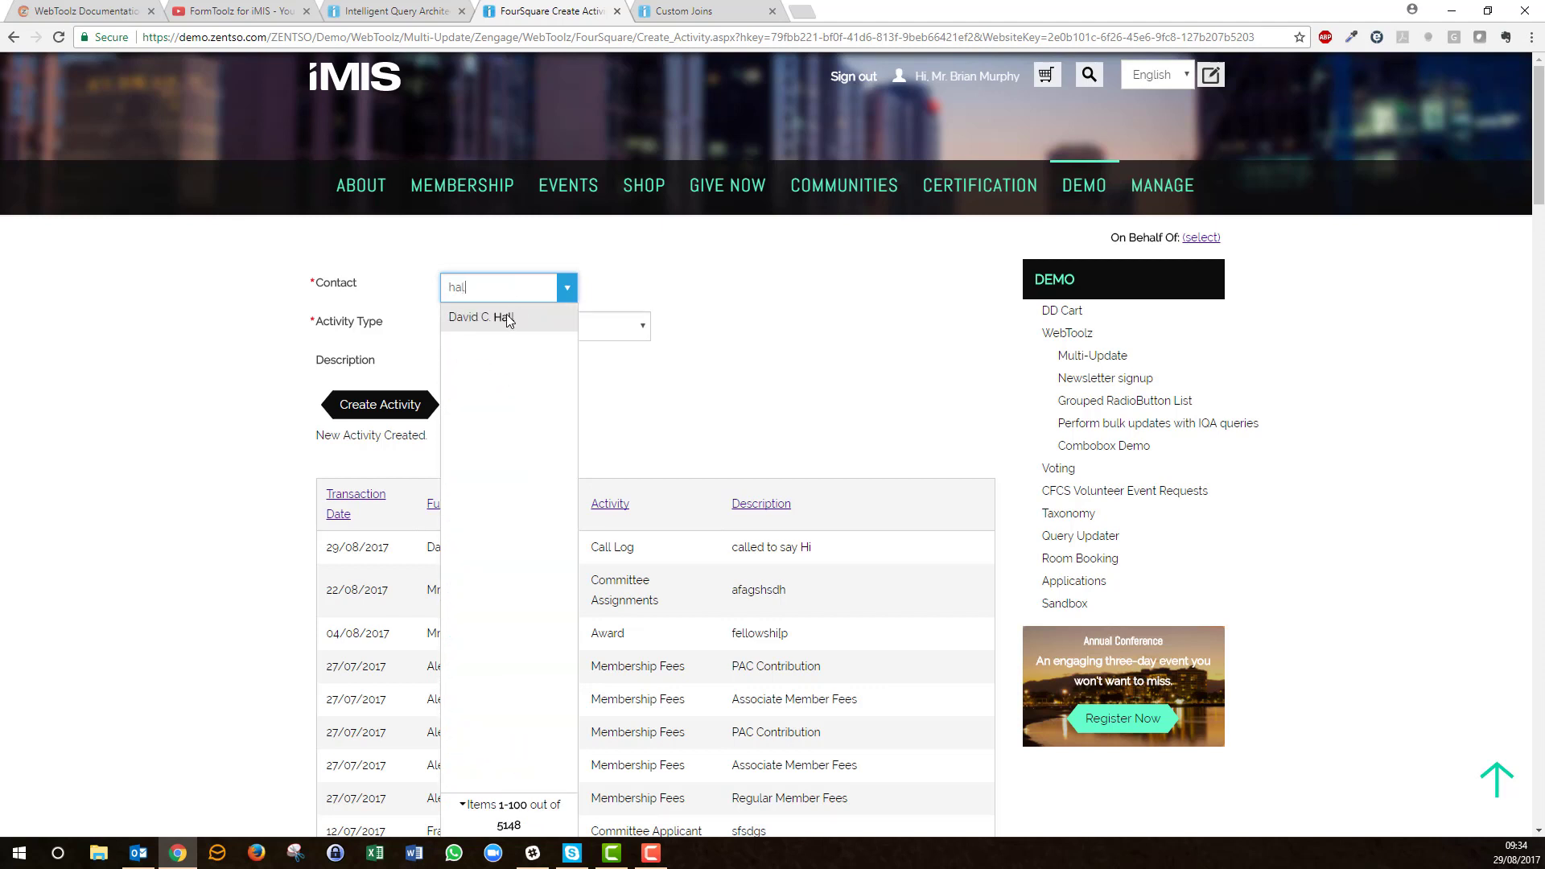
left_click(505, 318)
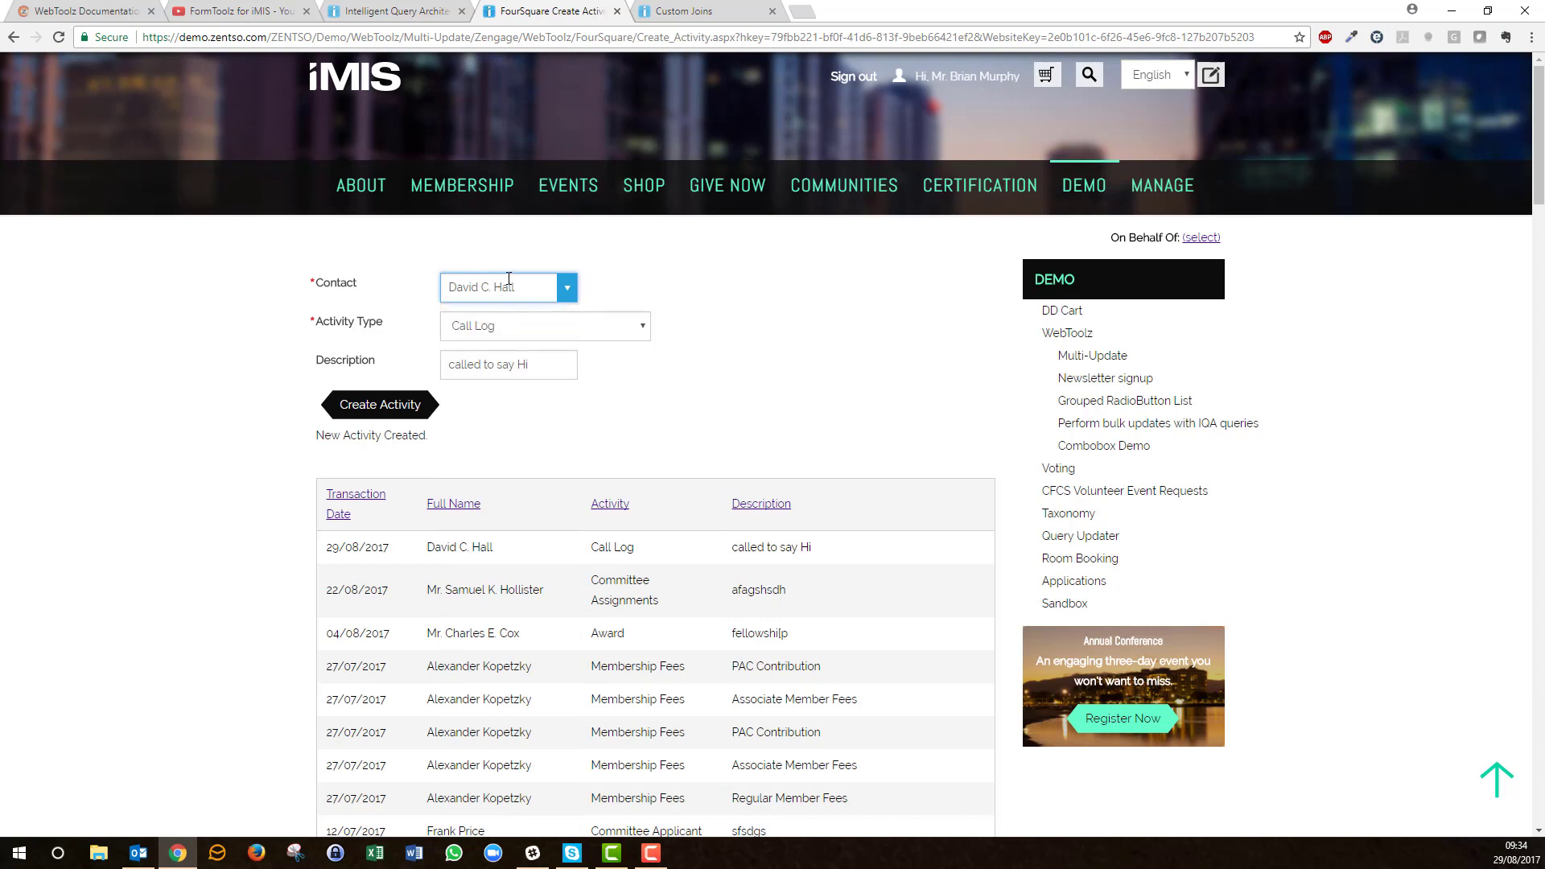
left_click(524, 332)
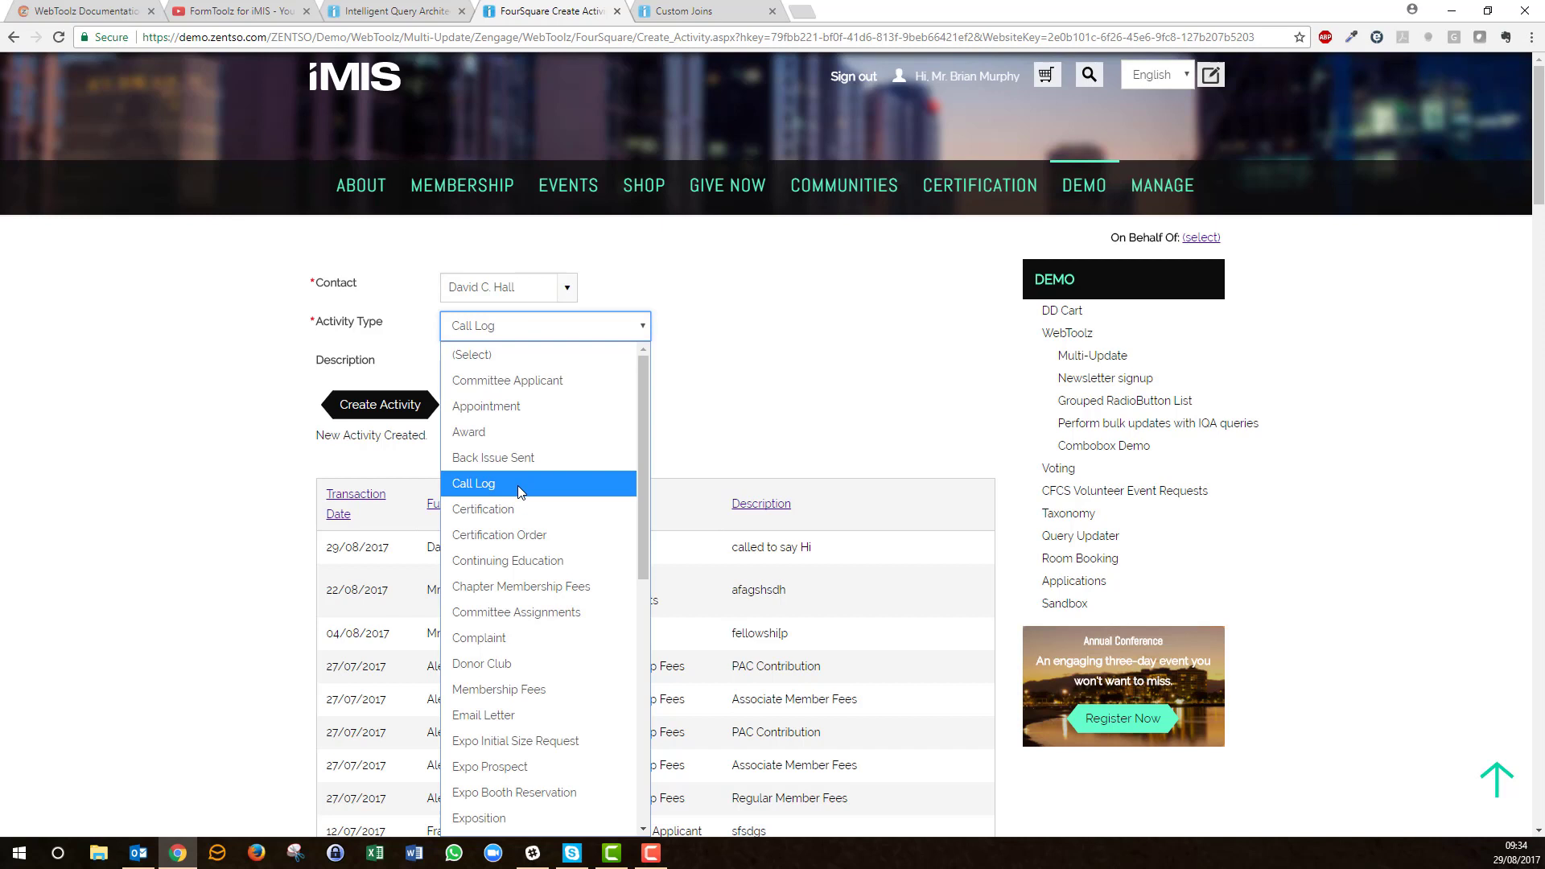
left_click(707, 328)
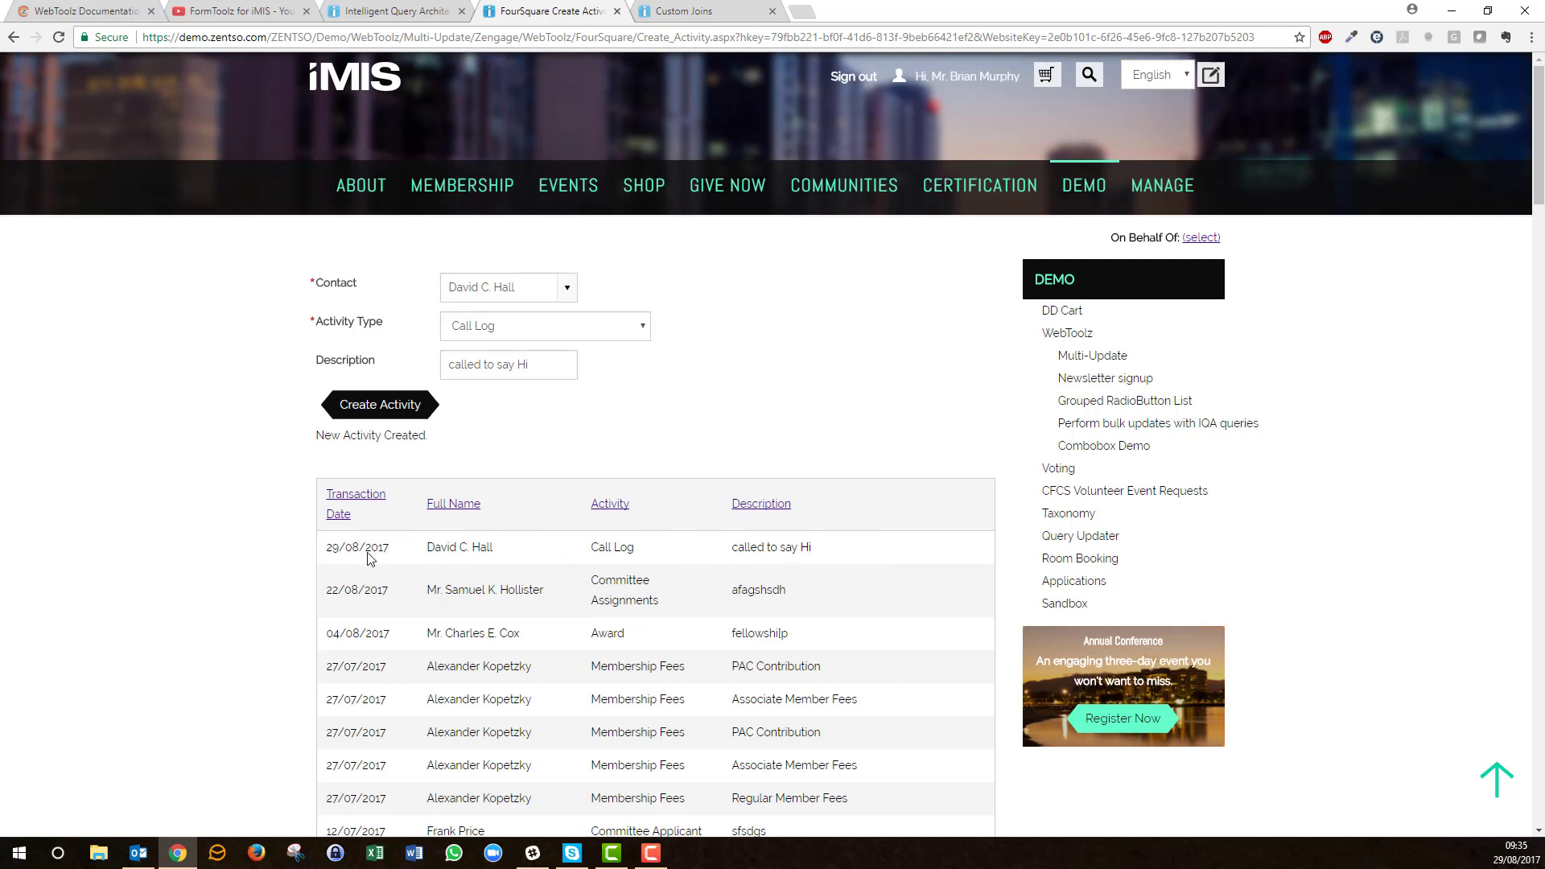
Switch the page to edit mode and open the activity form's FormToolz configuration in a maximized window.
left_click(1210, 75)
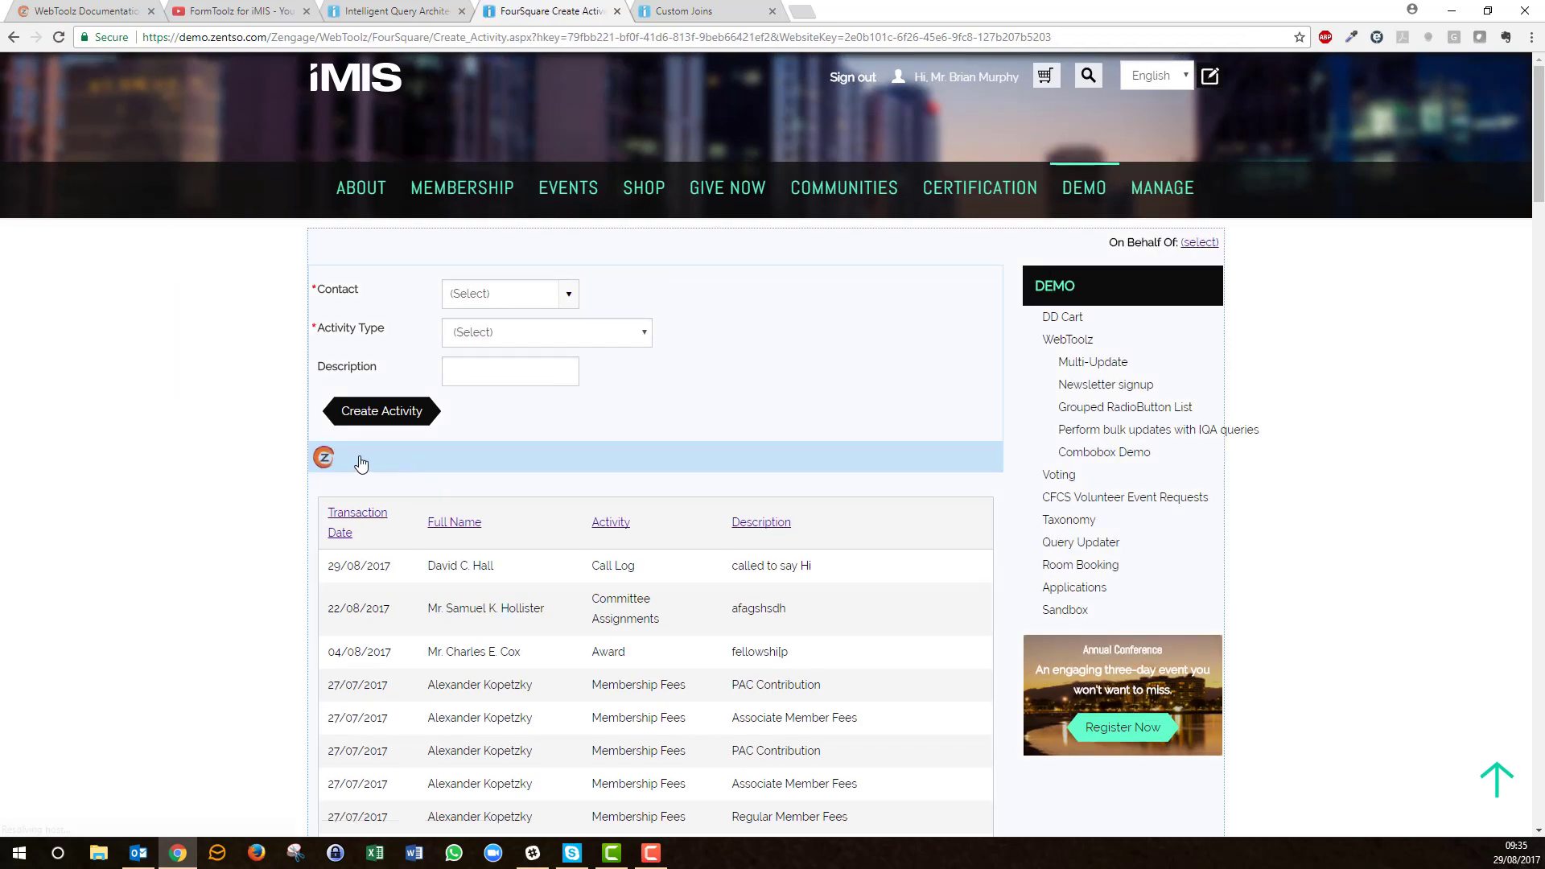
left_click(326, 459)
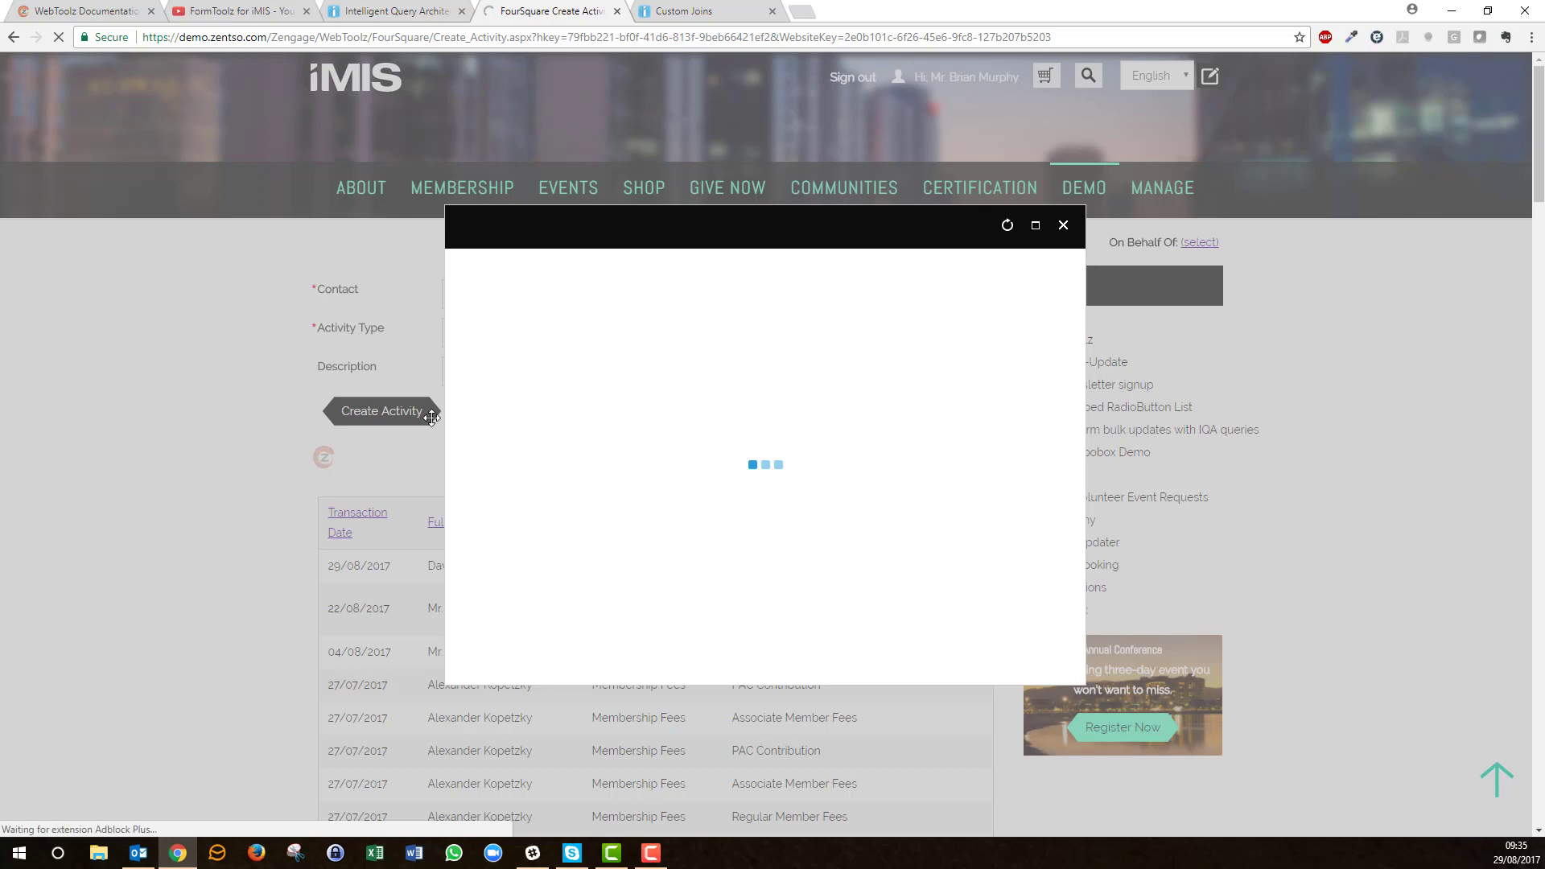
left_click(1038, 230)
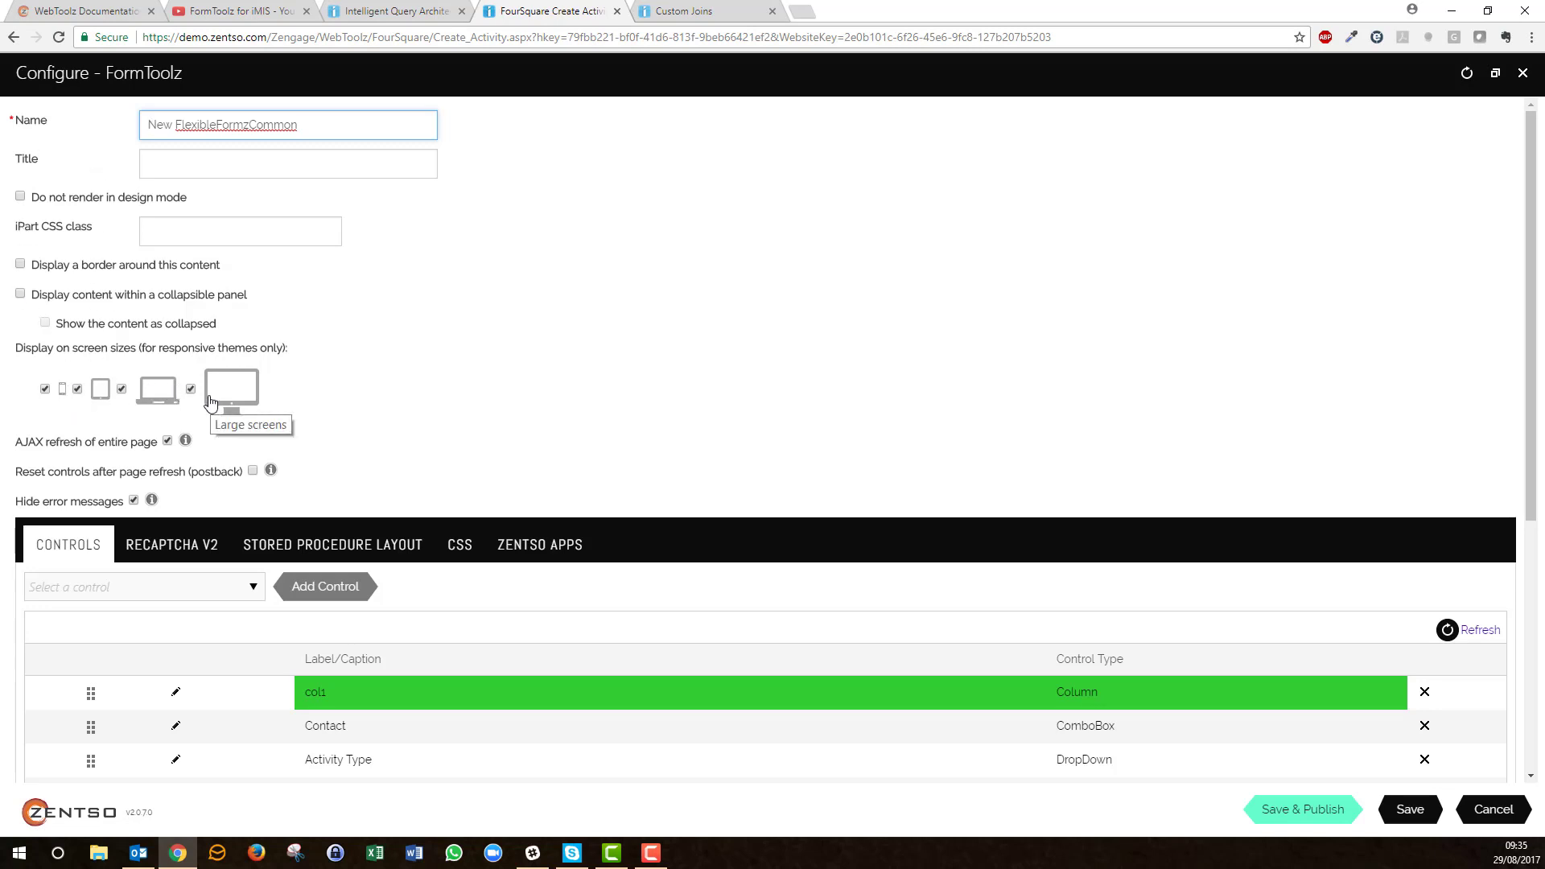
Open the Contact combo box control for editing and check its caption and number of items requested.
scroll(381, 457, "down", 3)
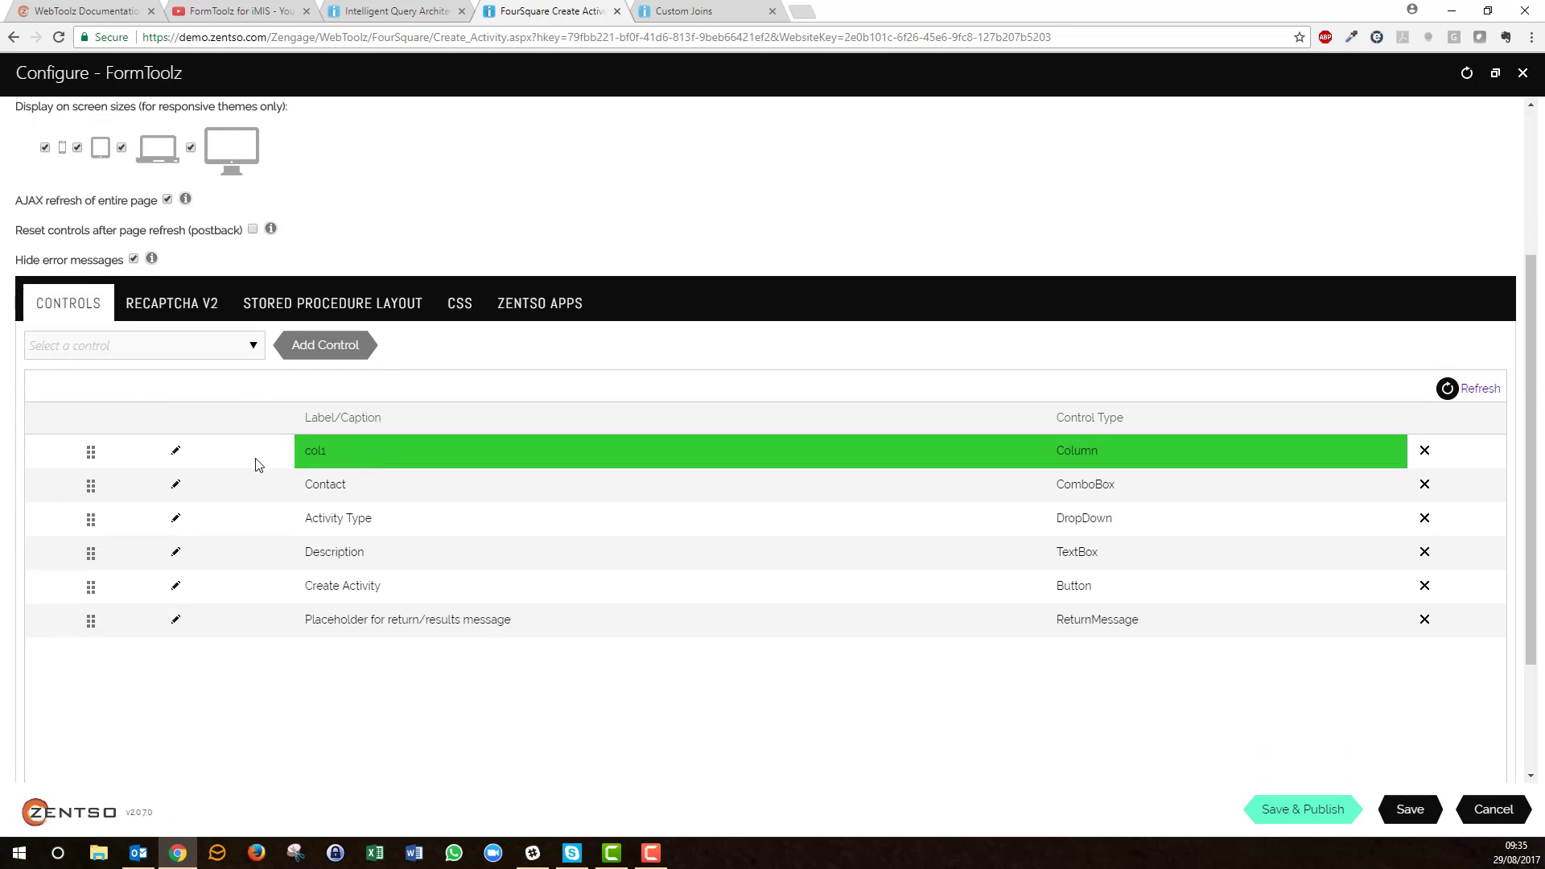
left_click(176, 488)
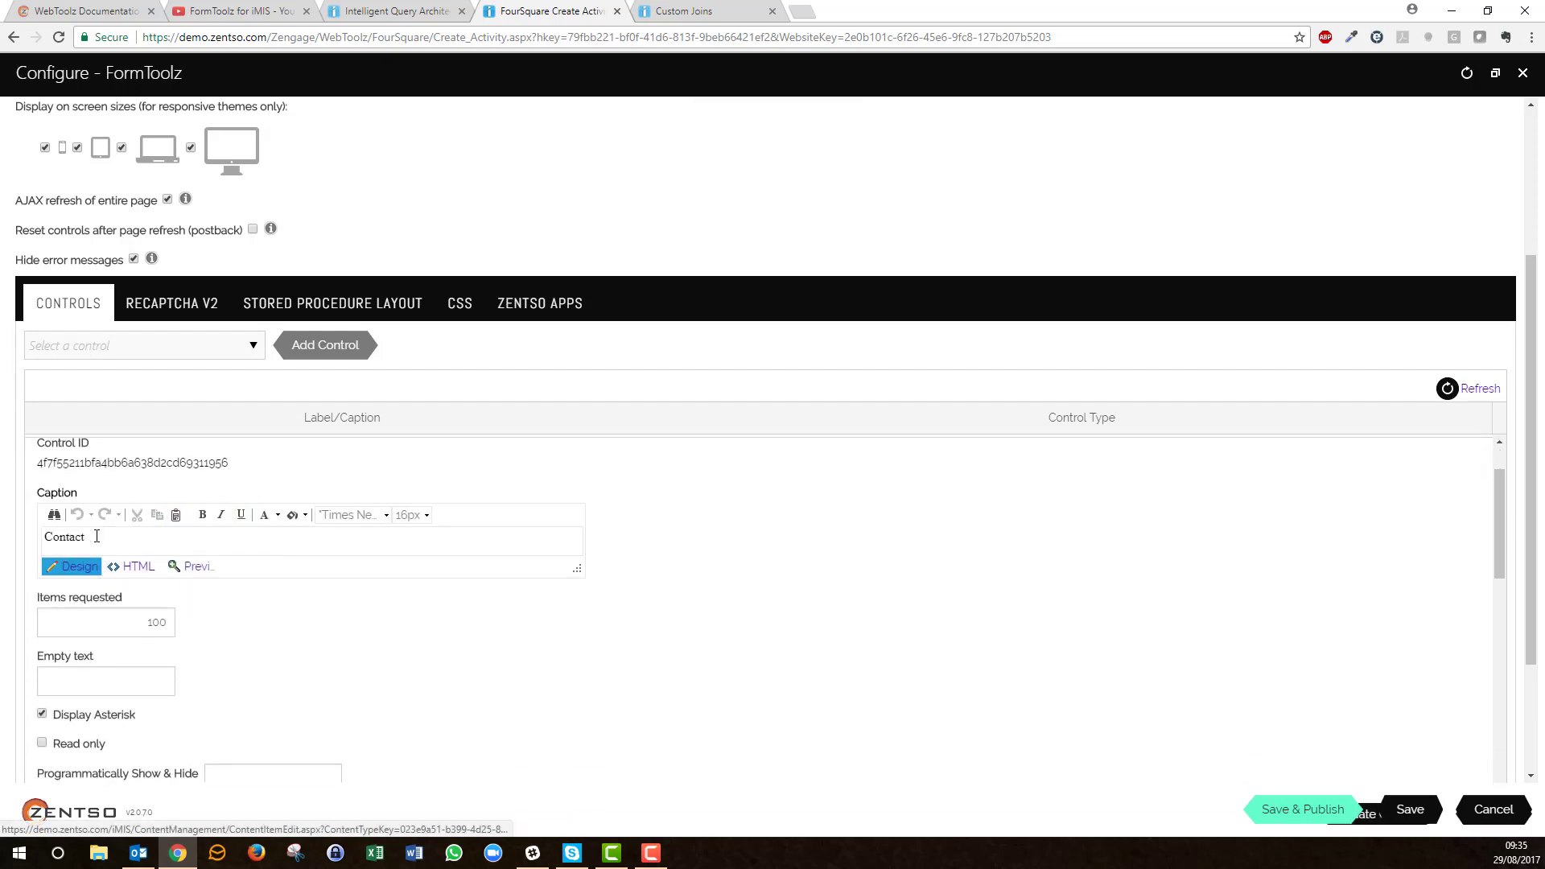
scroll(160, 545, "down", 1)
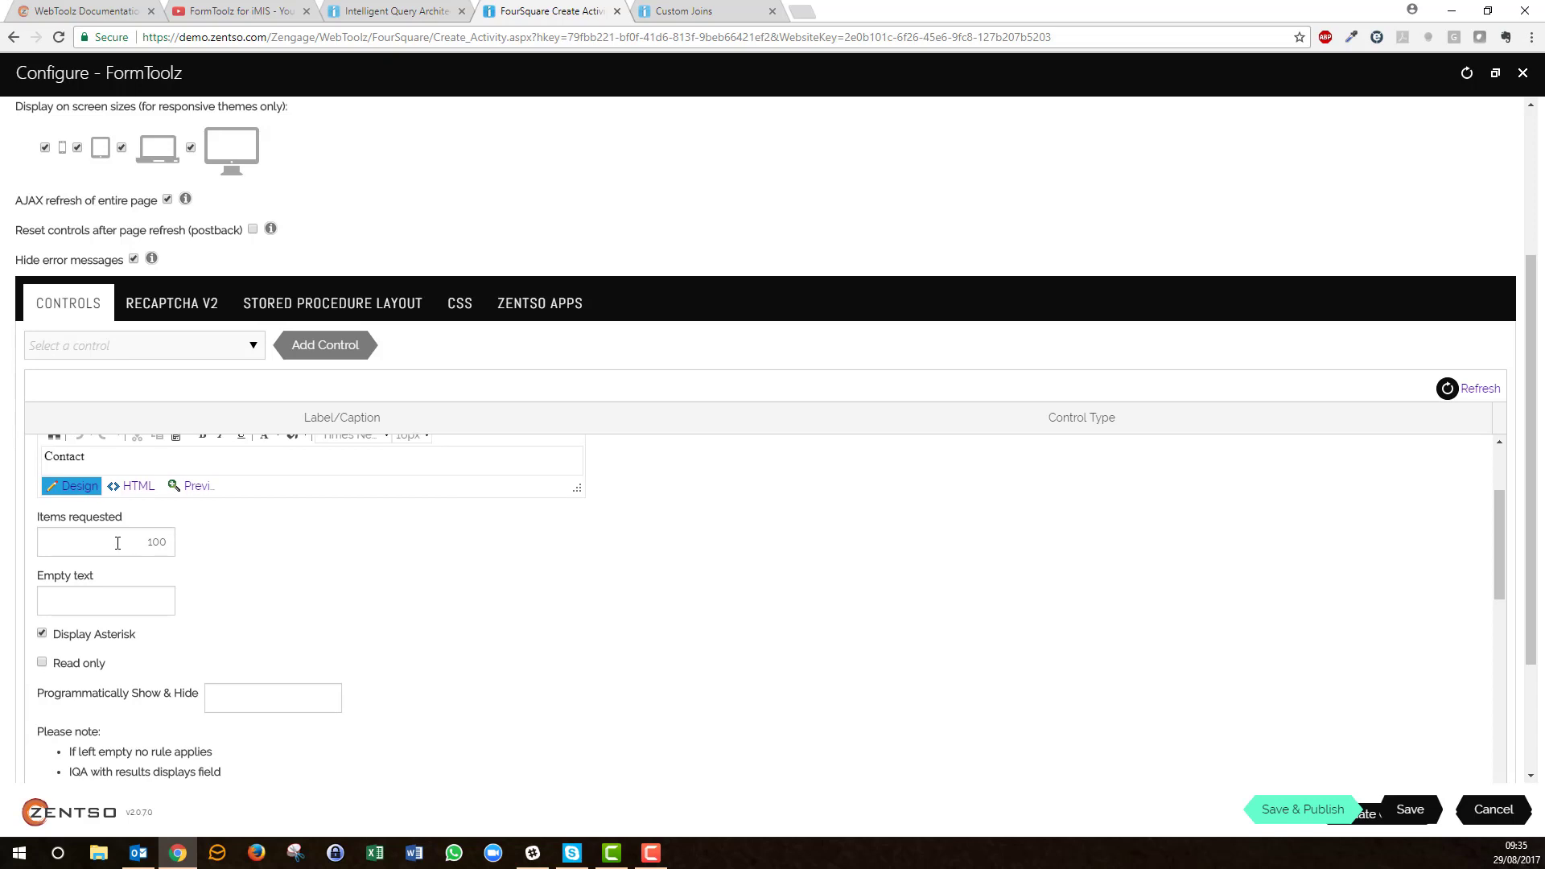
double_click(163, 540)
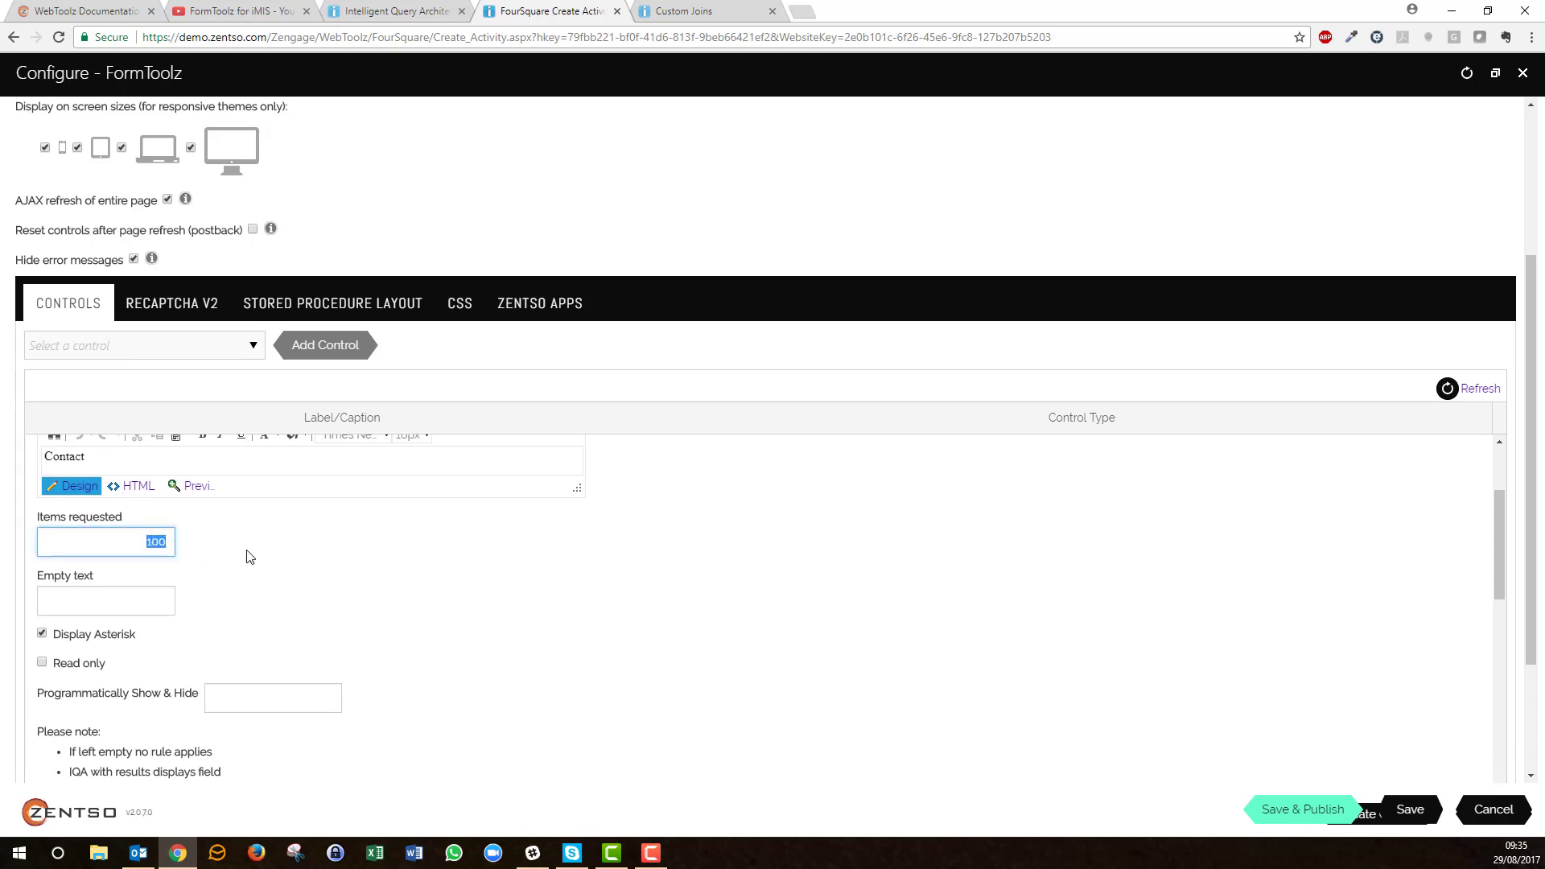
Examine the Contact control's value source query, filter-while-typing option, stored procedure and procedure parameter.
scroll(249, 555, "down", 4)
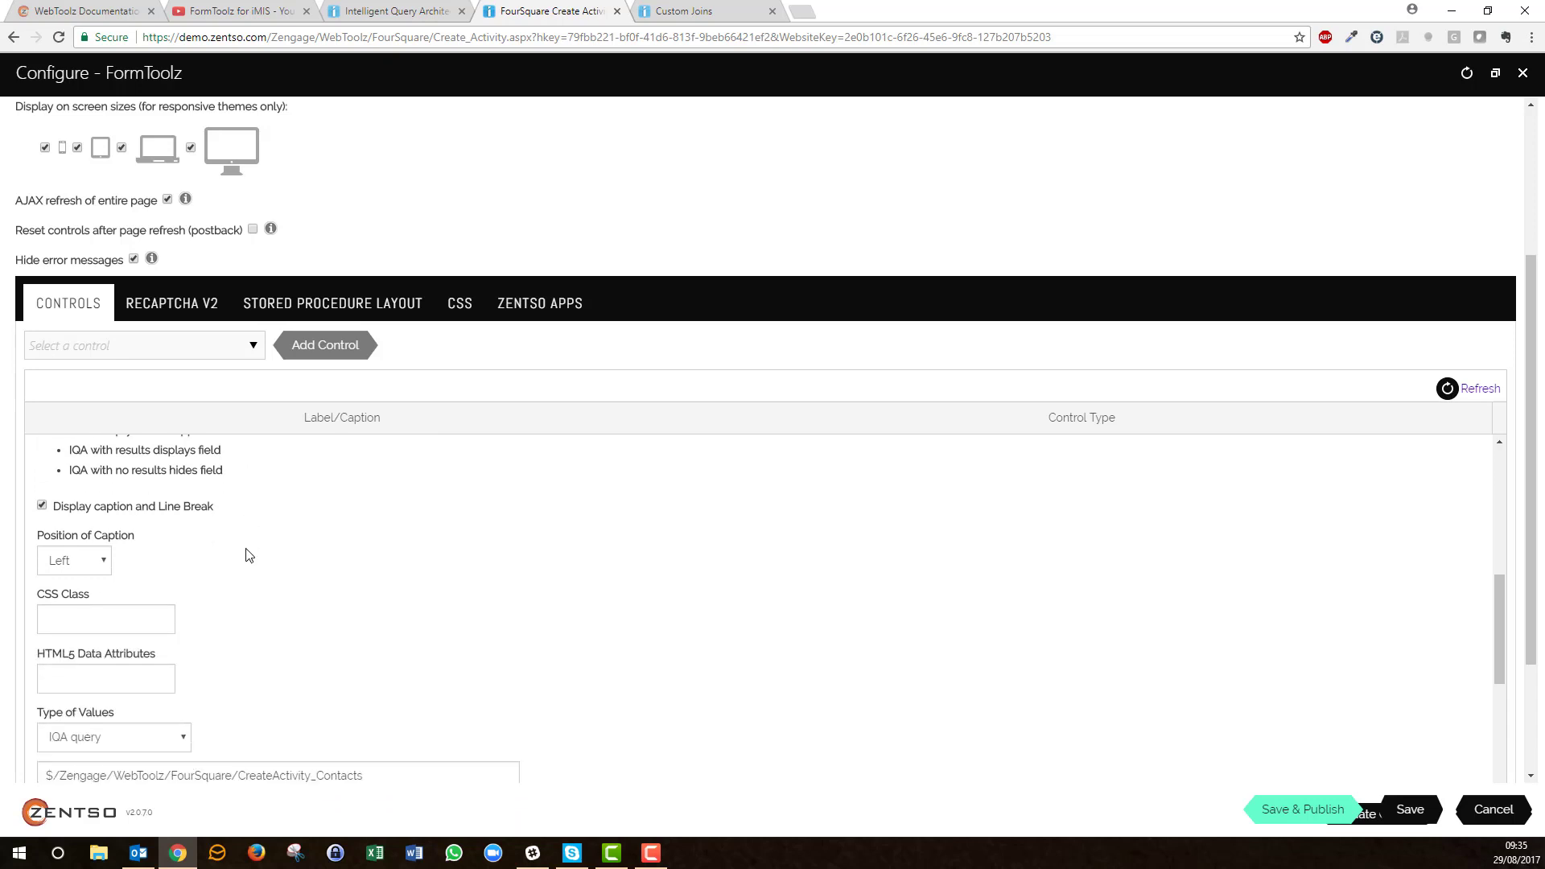
scroll(250, 555, "down", 1)
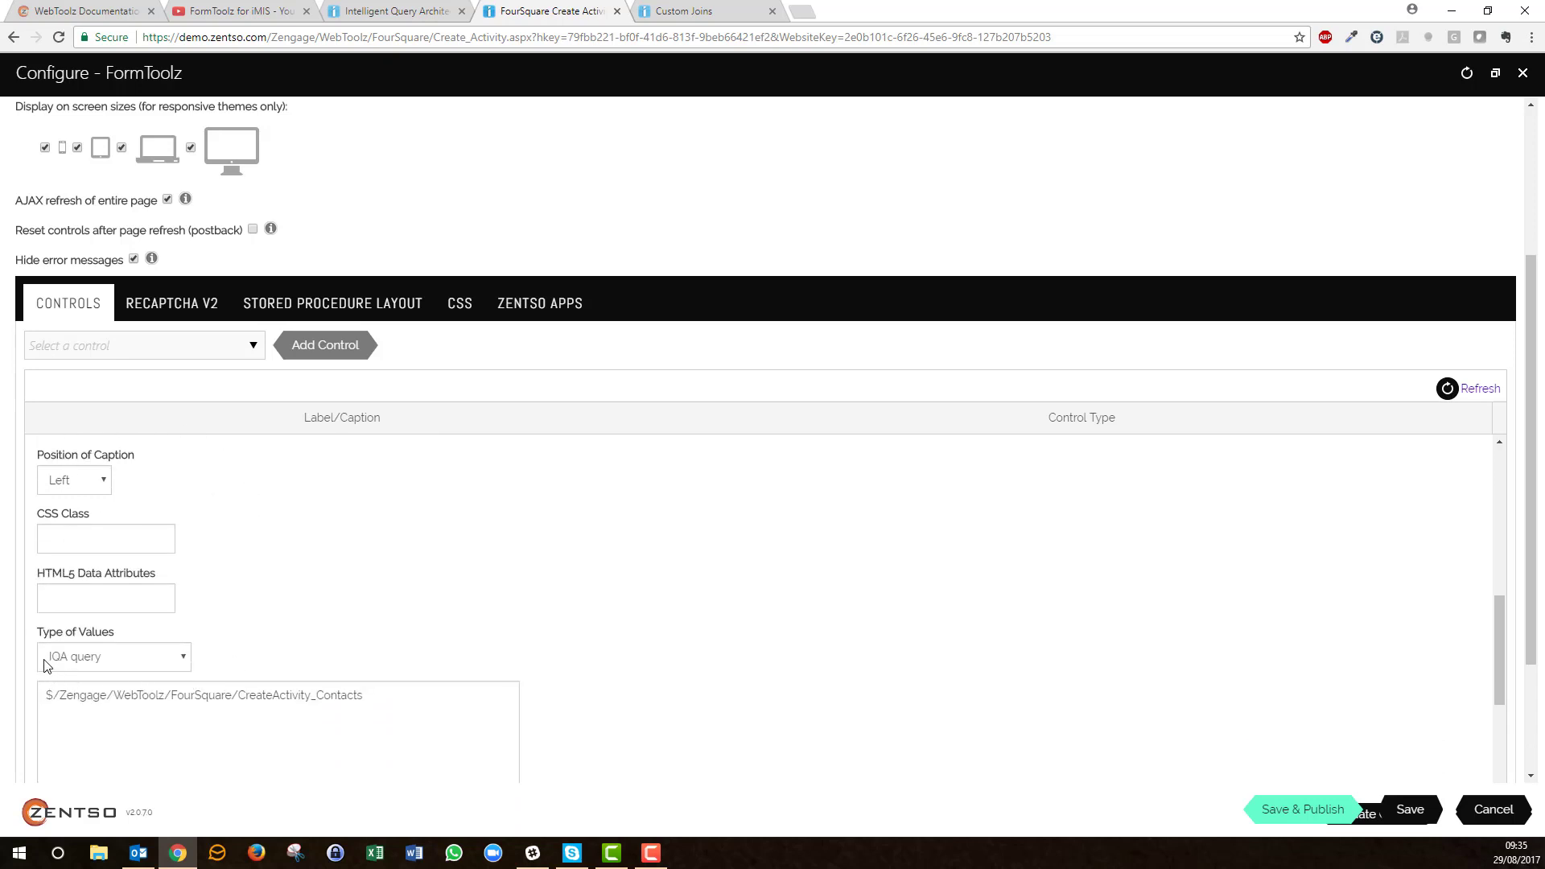
scroll(89, 713, "down", 2)
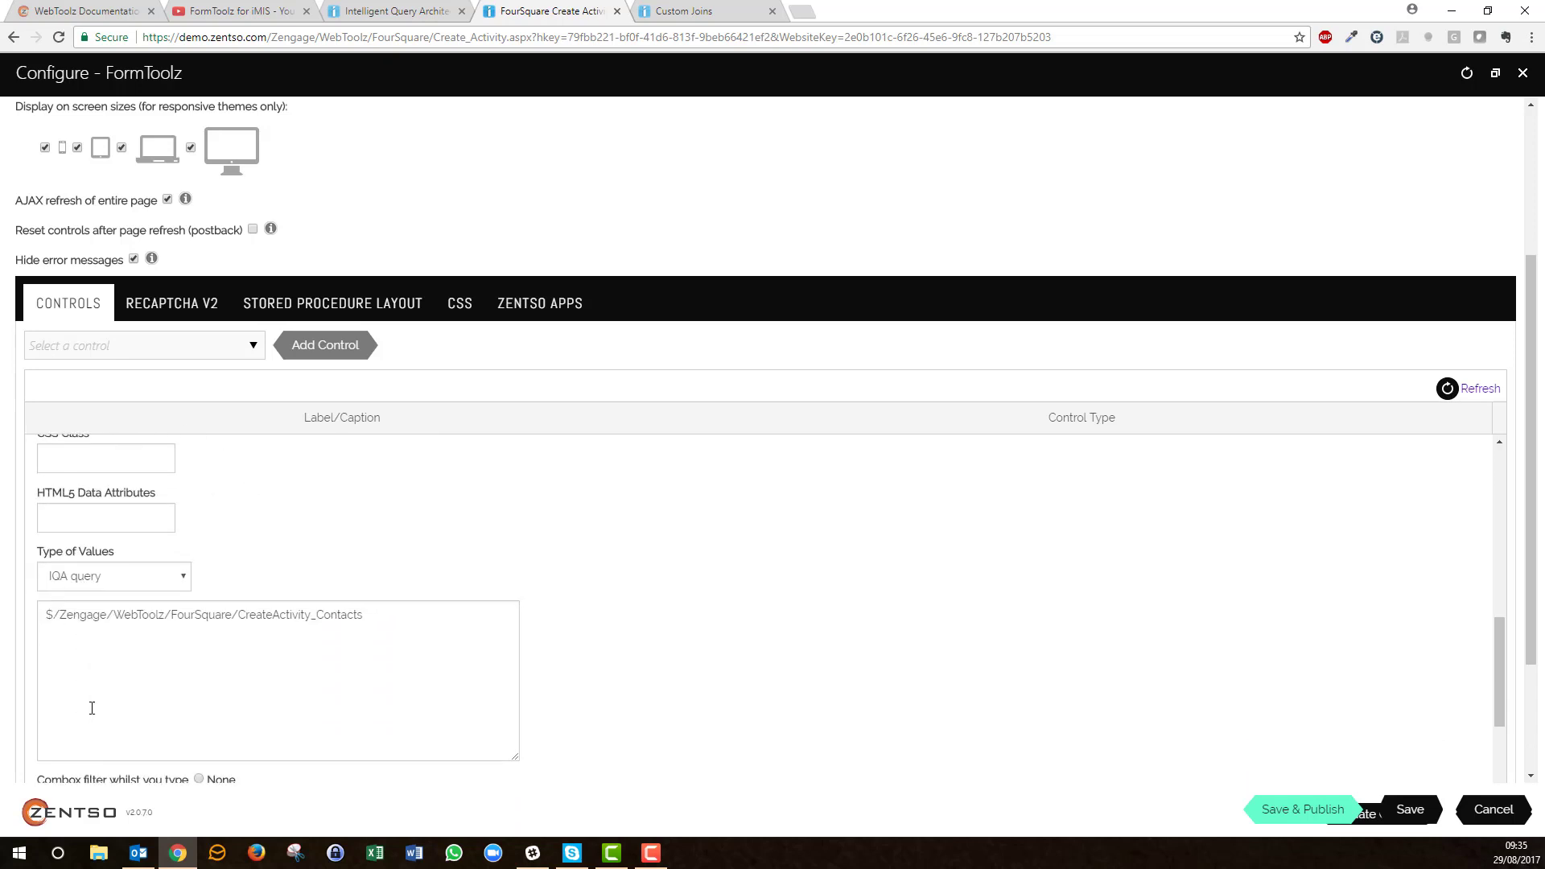
scroll(300, 595, "down", 2)
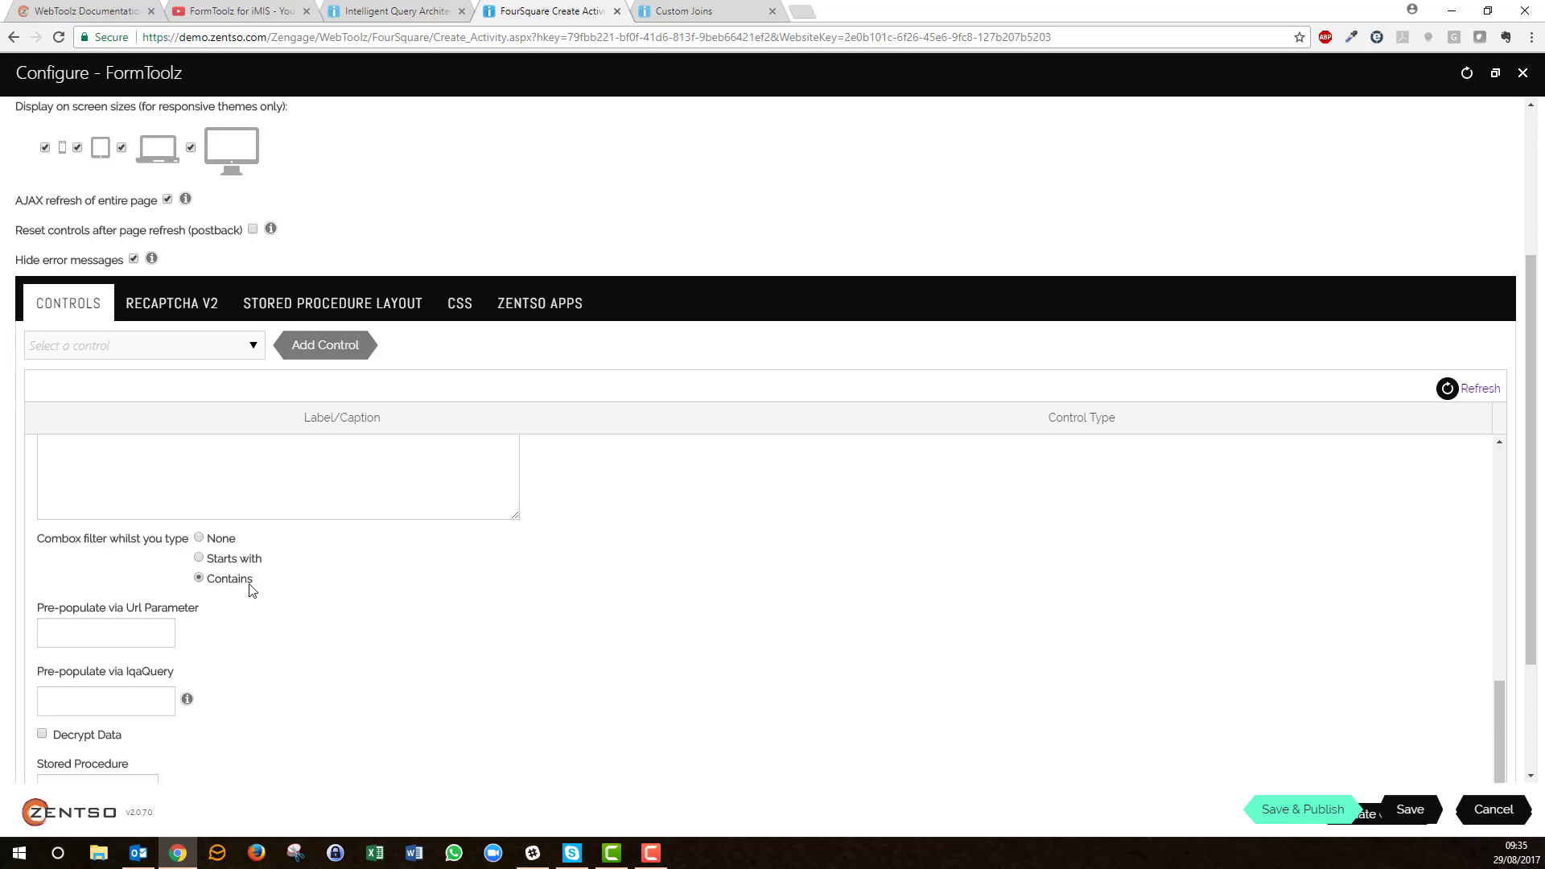
scroll(250, 590, "down", 2)
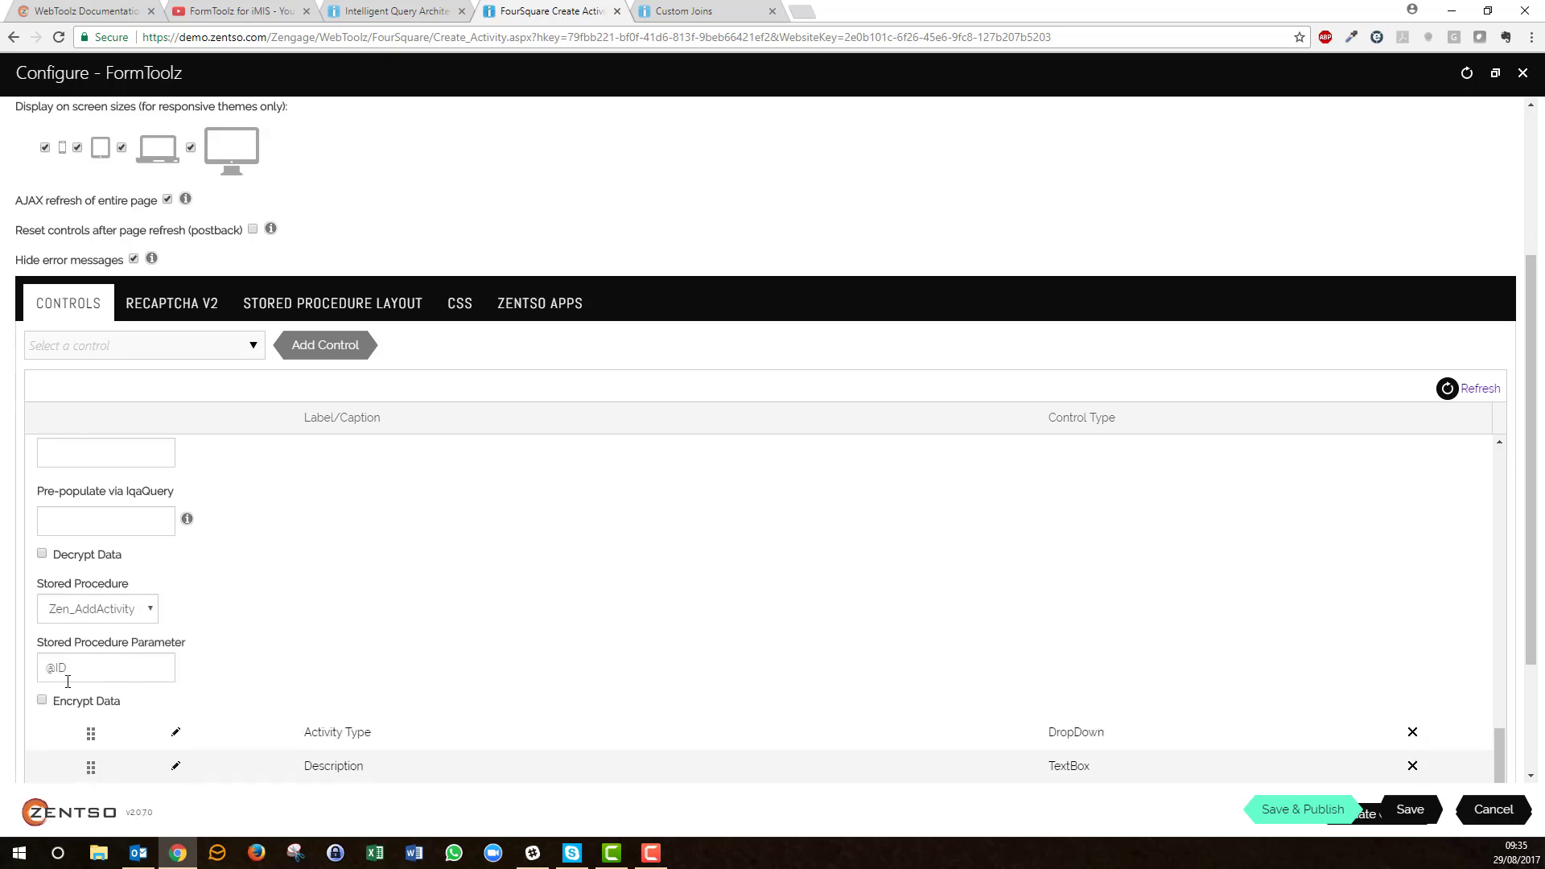
left_click_drag(64, 671, 46, 671)
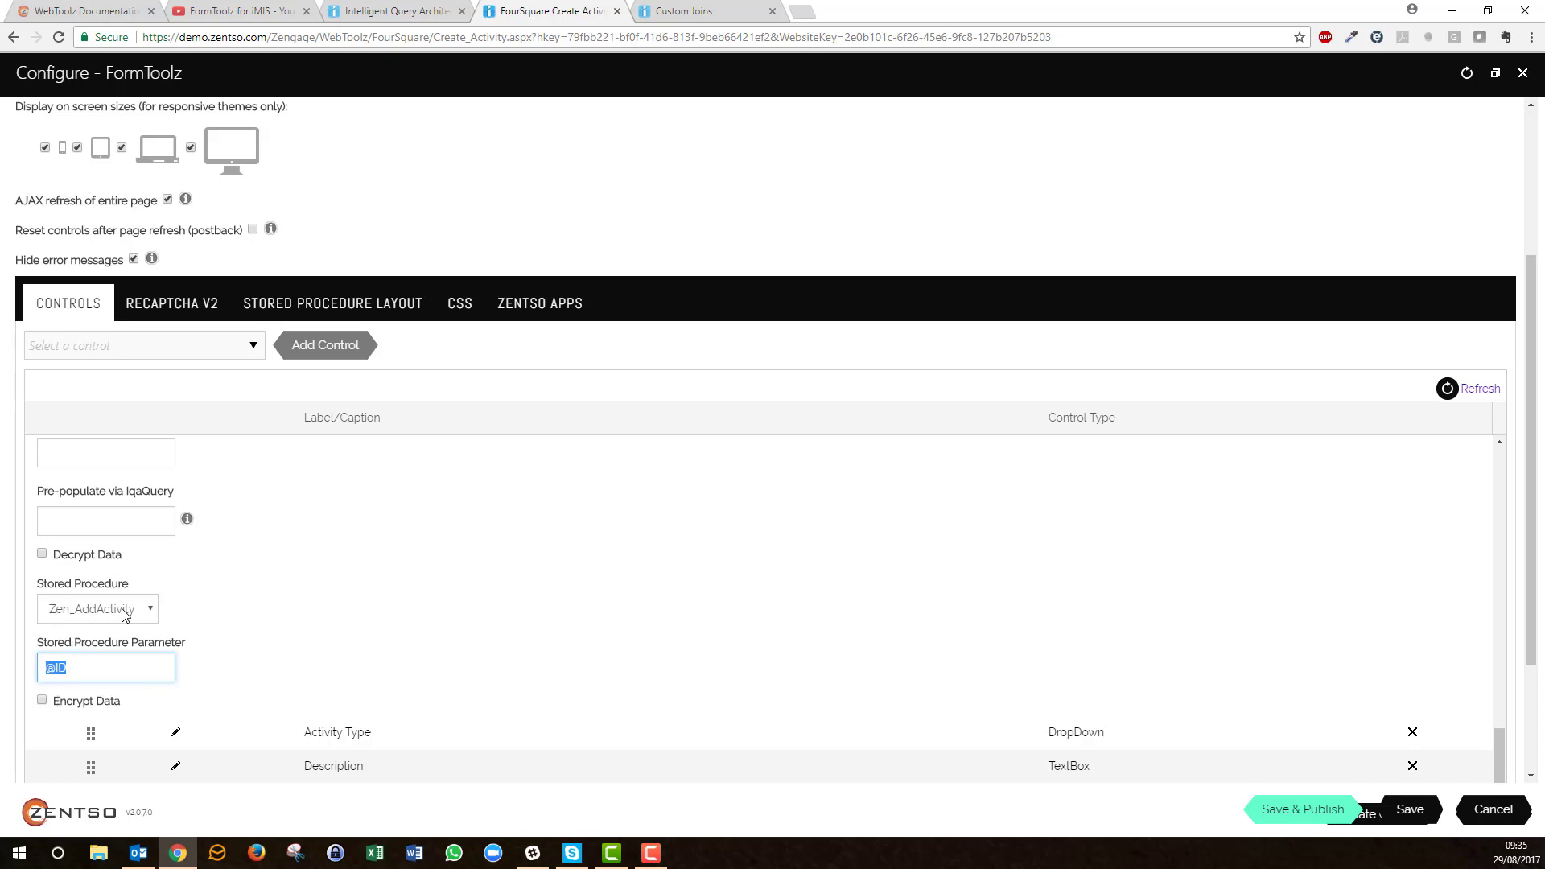
scroll(276, 609, "up", 2)
scroll(276, 609, "up", 10)
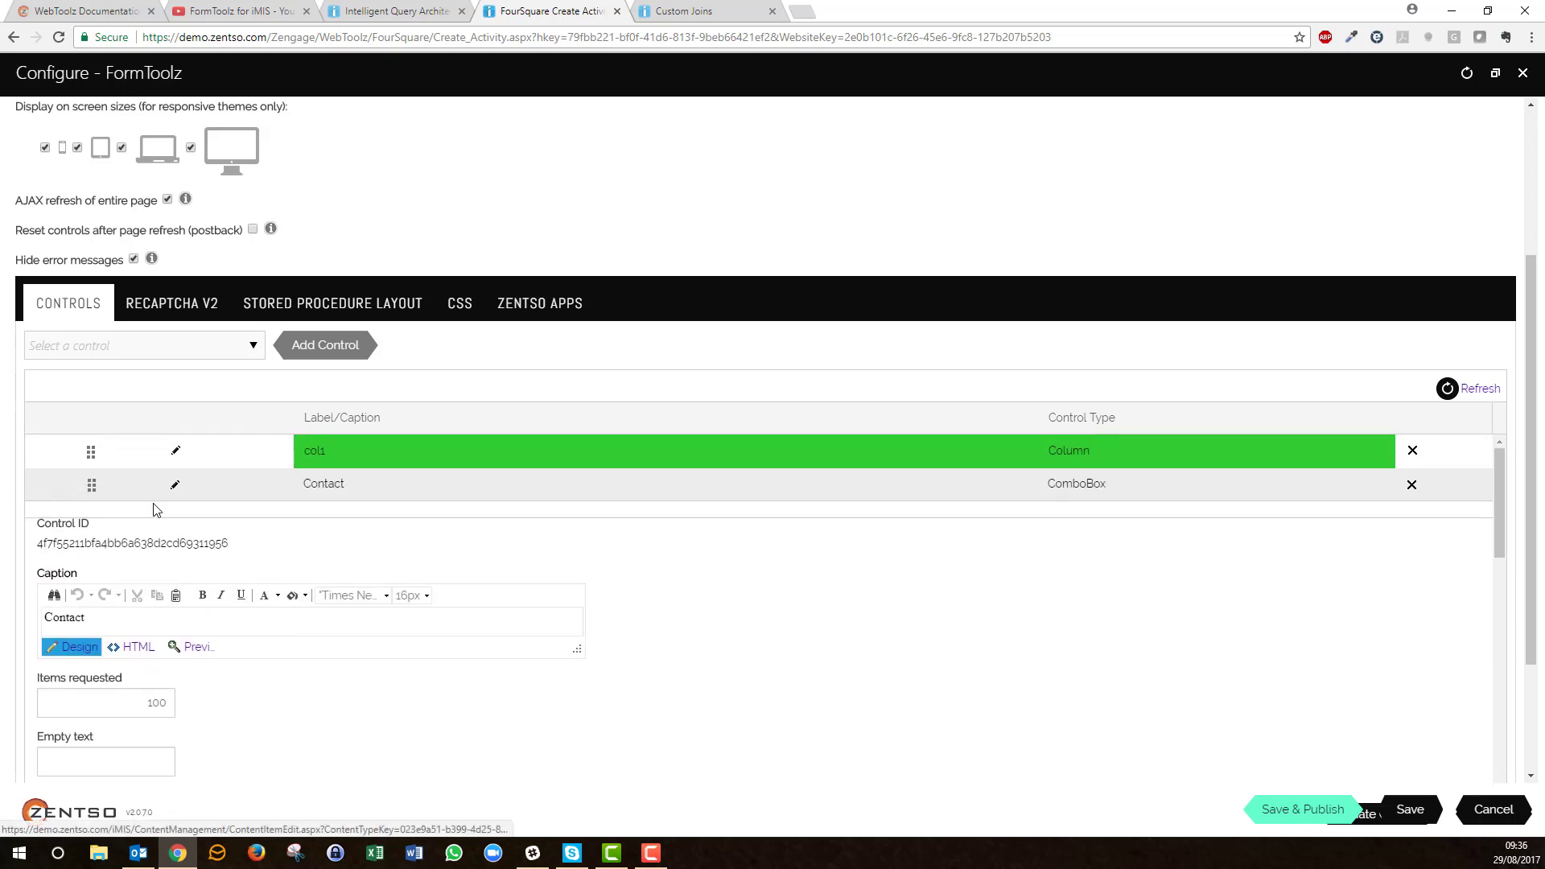
Open the Activity Type drop-down control for editing and examine its IQA query, stored procedure and procedure parameter.
scroll(879, 618, "down", 3)
scroll(879, 618, "down", 10)
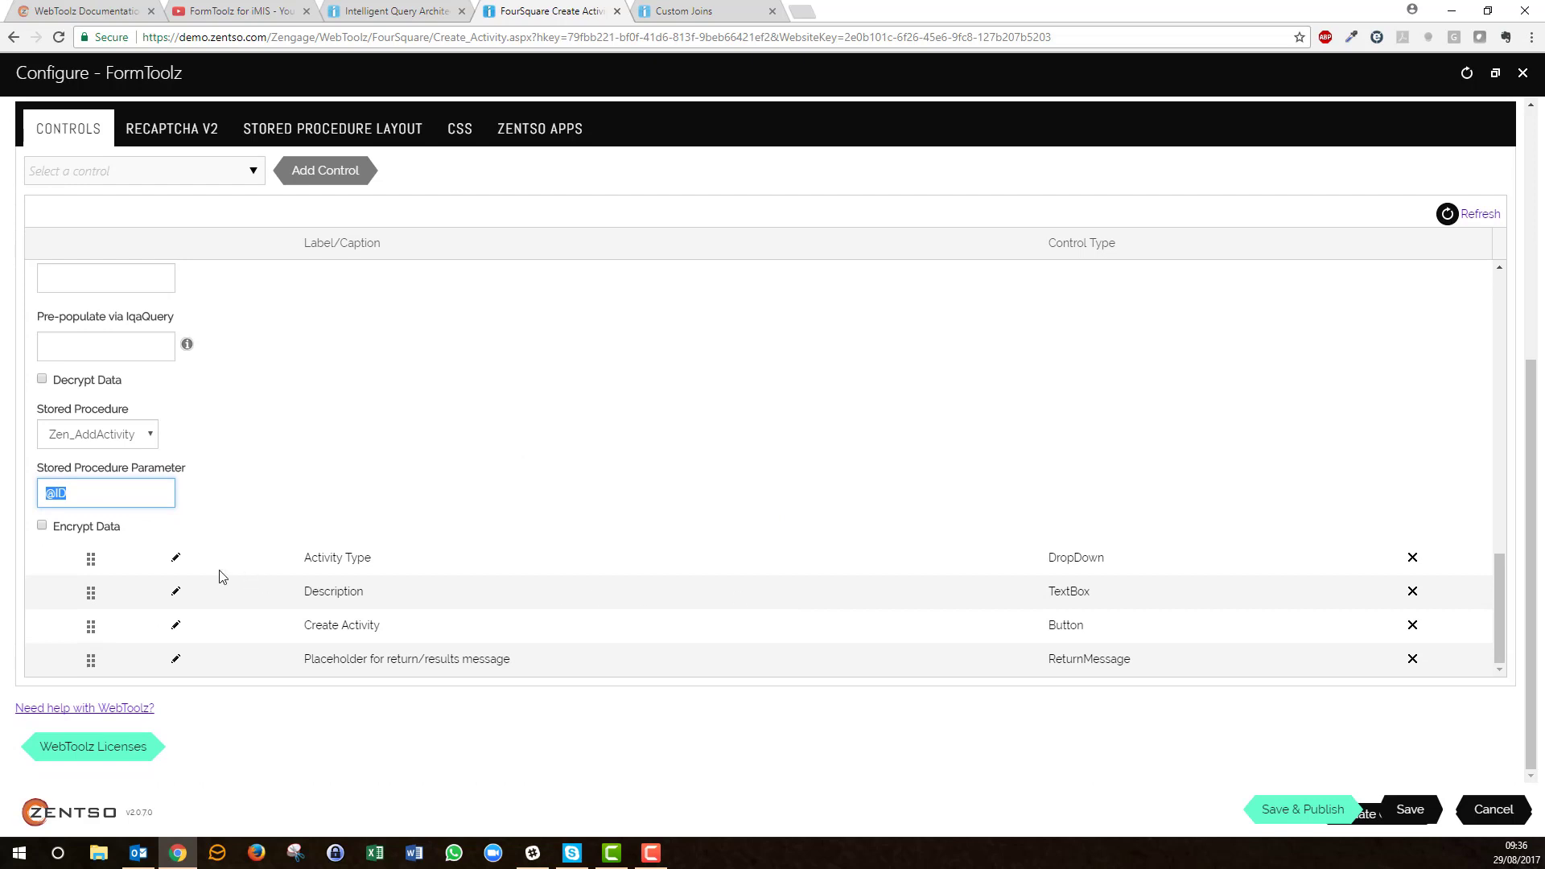
left_click(176, 559)
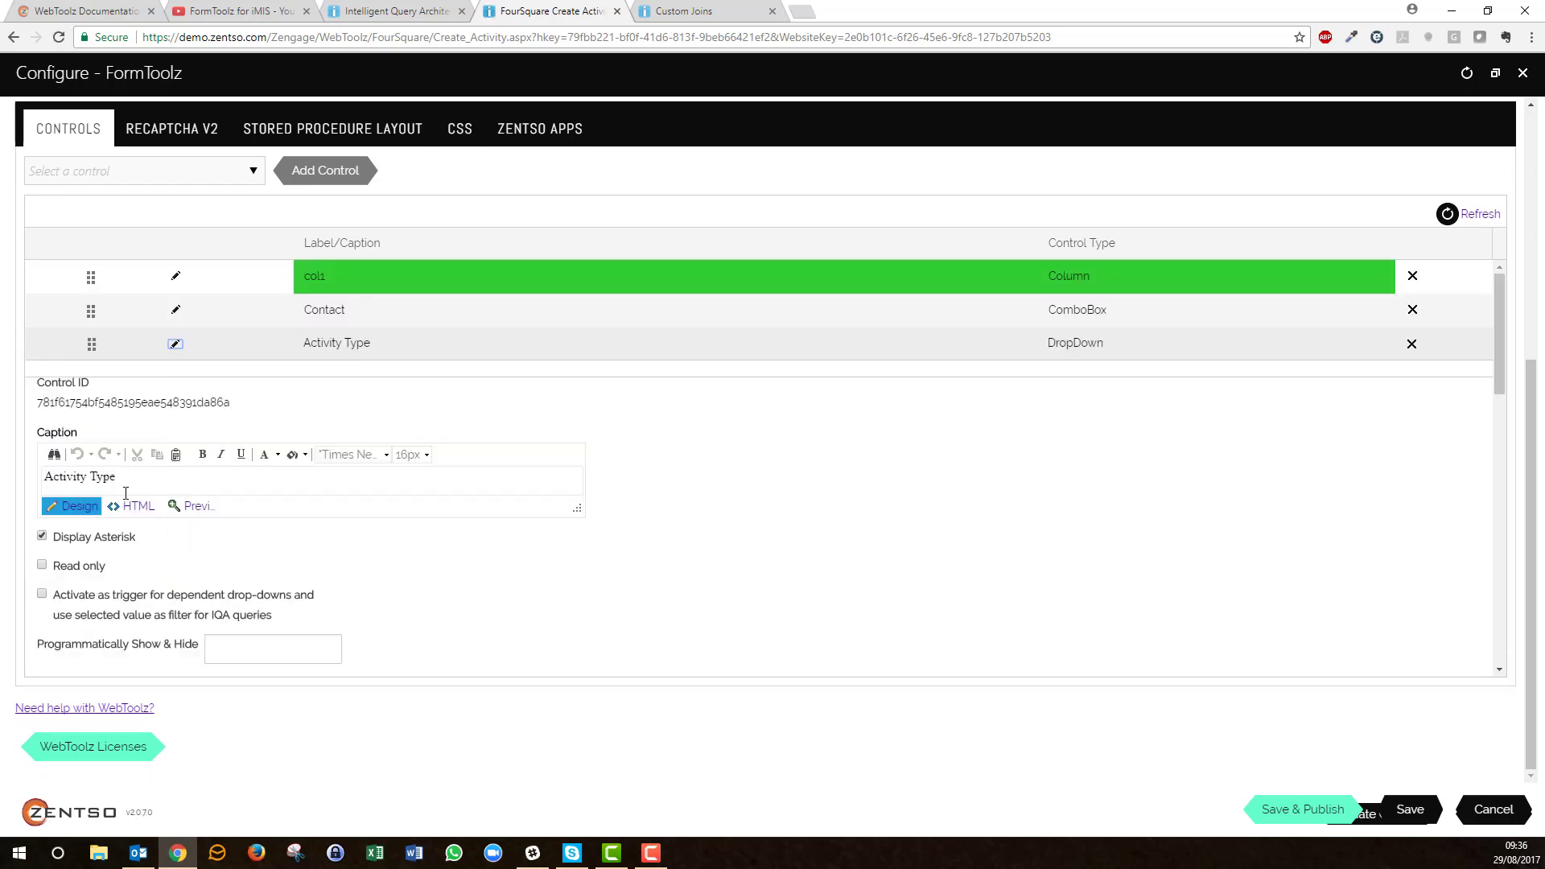
scroll(389, 545, "down", 8)
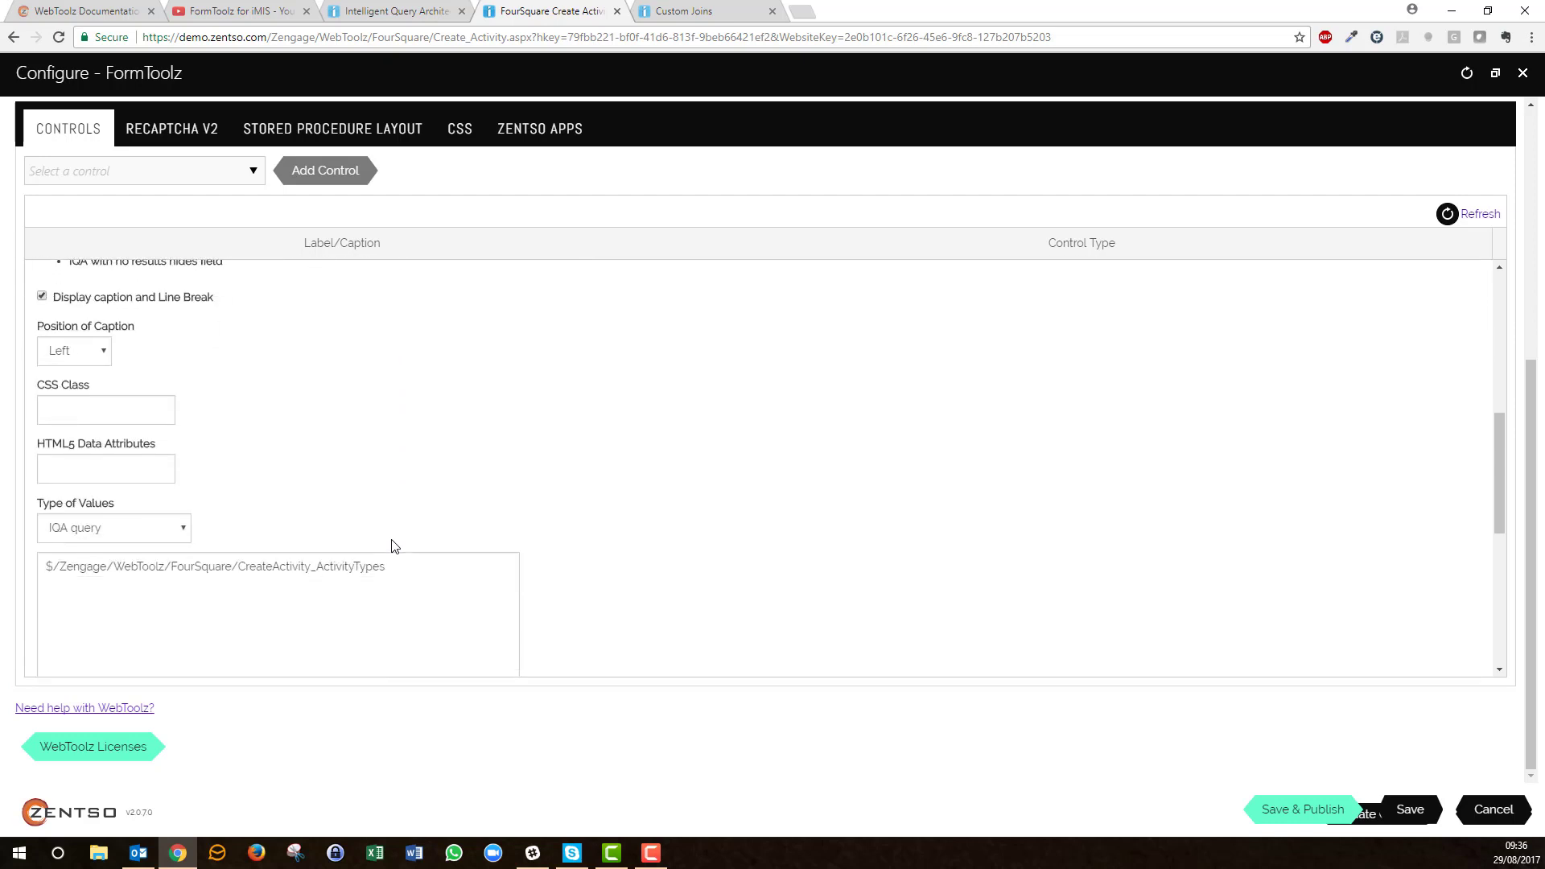
scroll(277, 495, "down", 4)
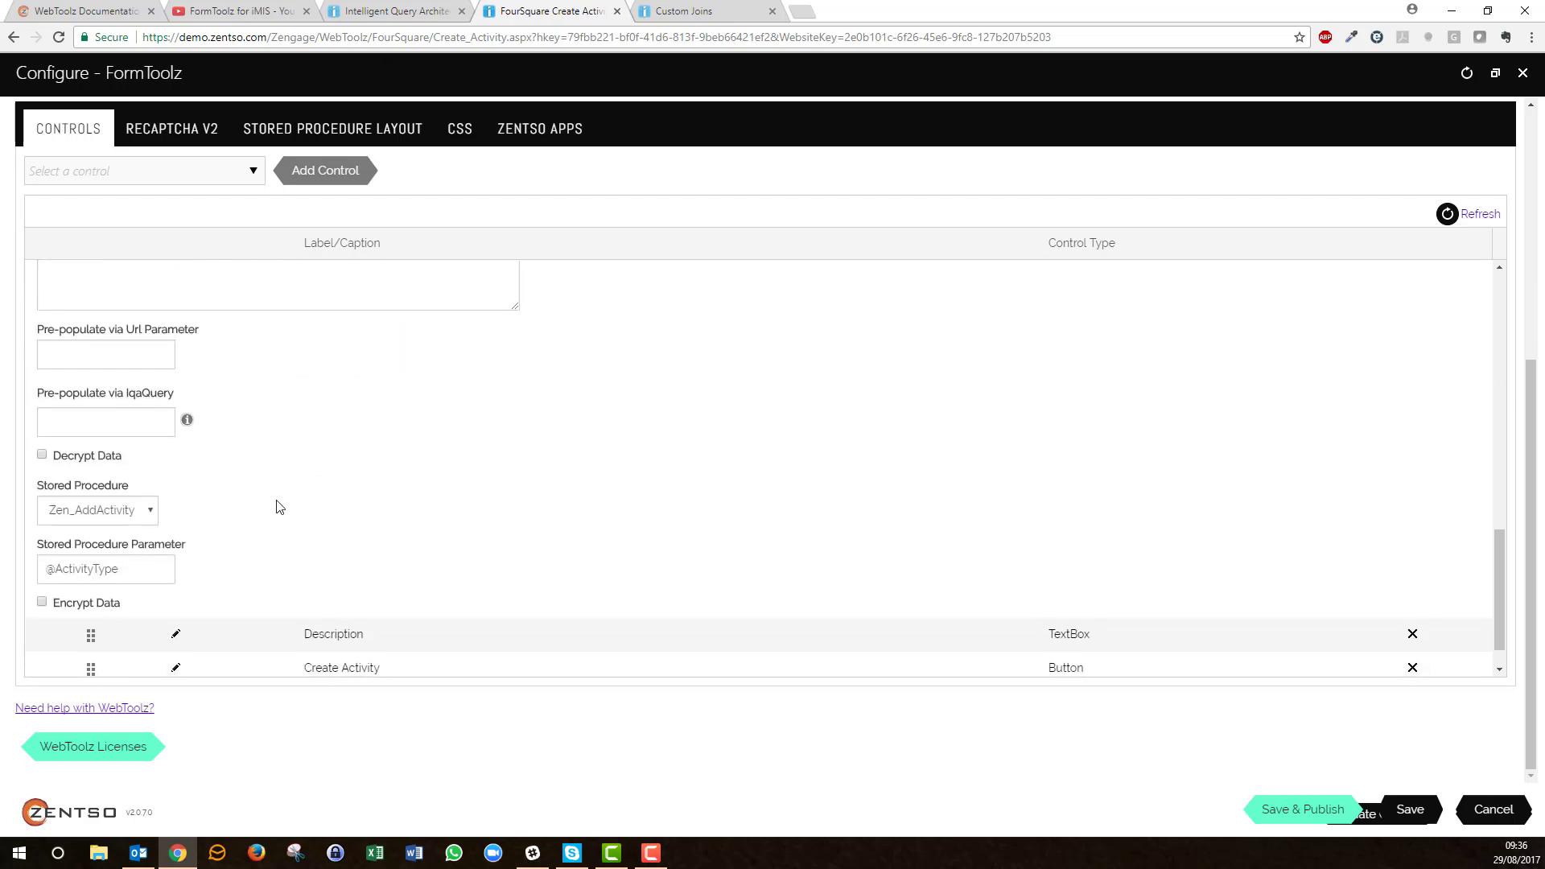
left_click_drag(131, 530, 44, 528)
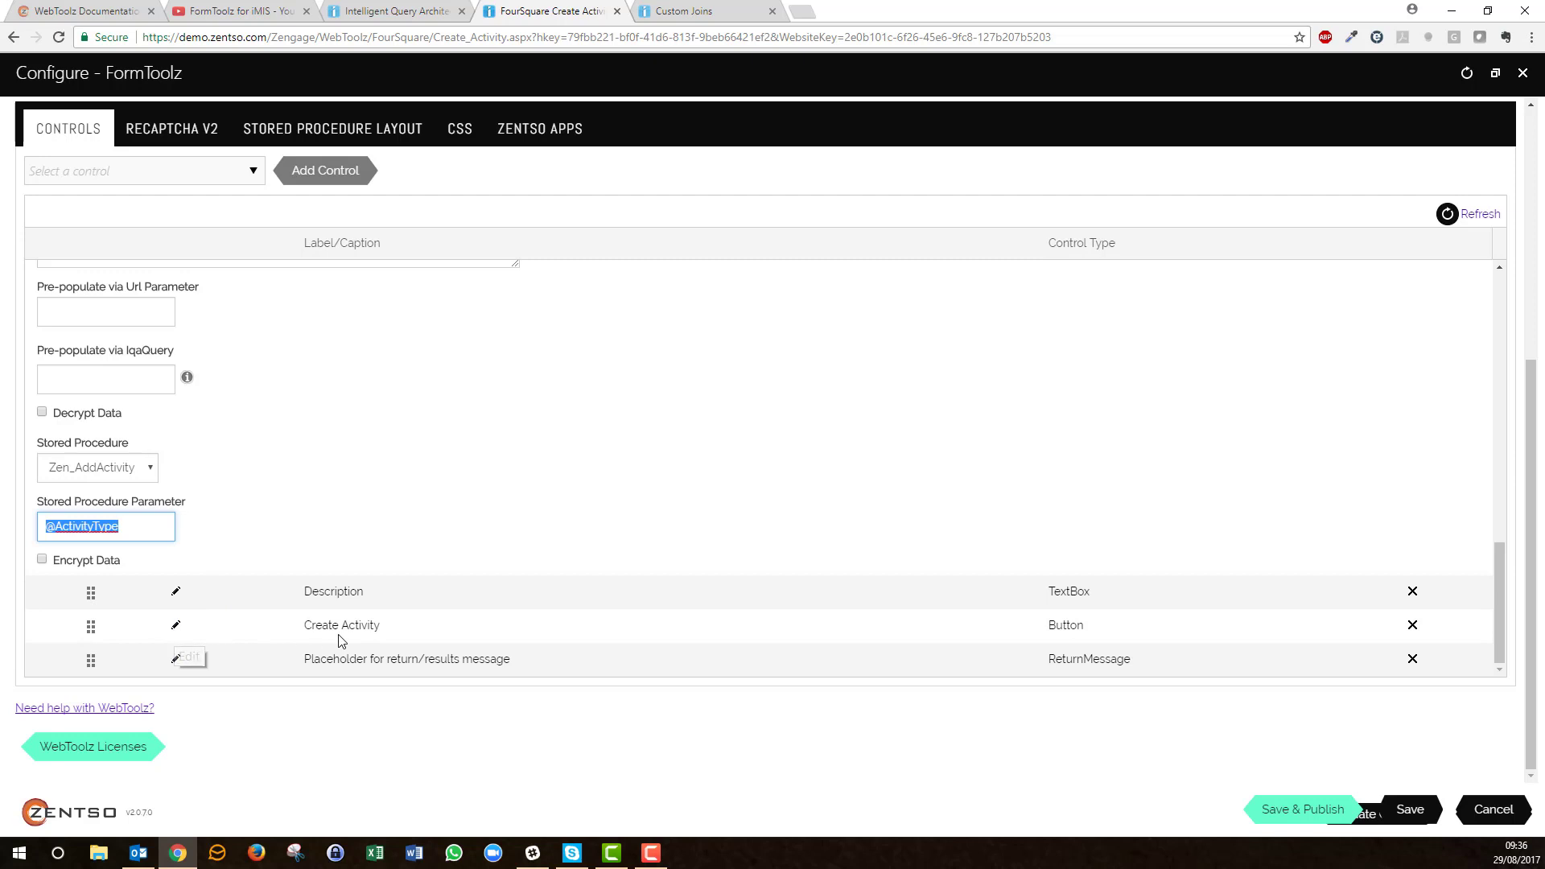
Open the Create Activity button control for editing and examine its button text and stored procedure.
left_click(175, 626)
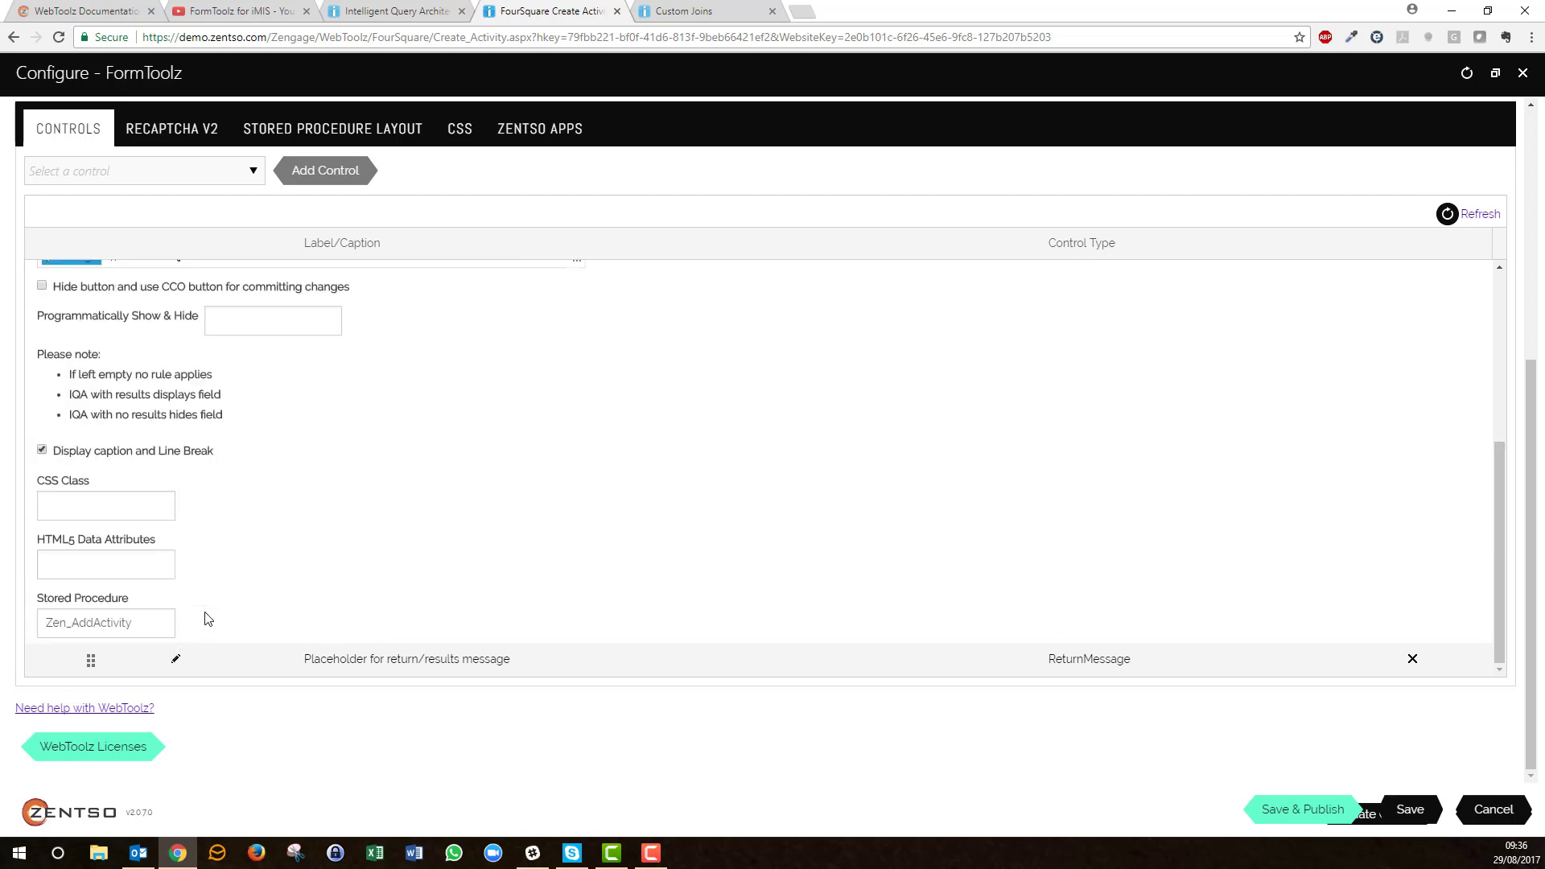
scroll(208, 618, "up", 4)
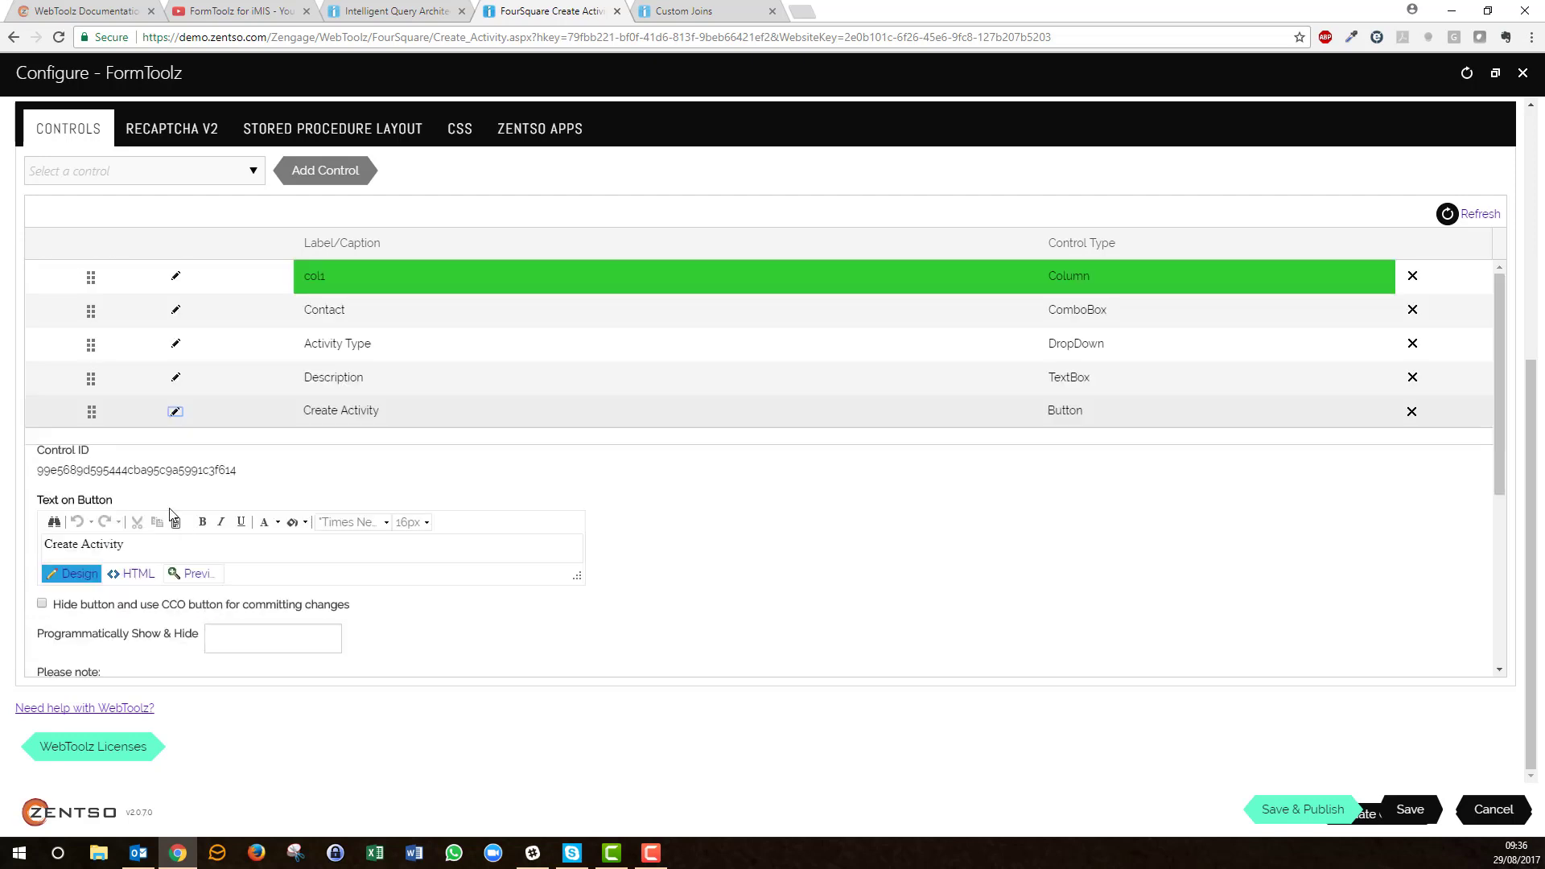
triple_click(125, 544)
scroll(239, 585, "down", 3)
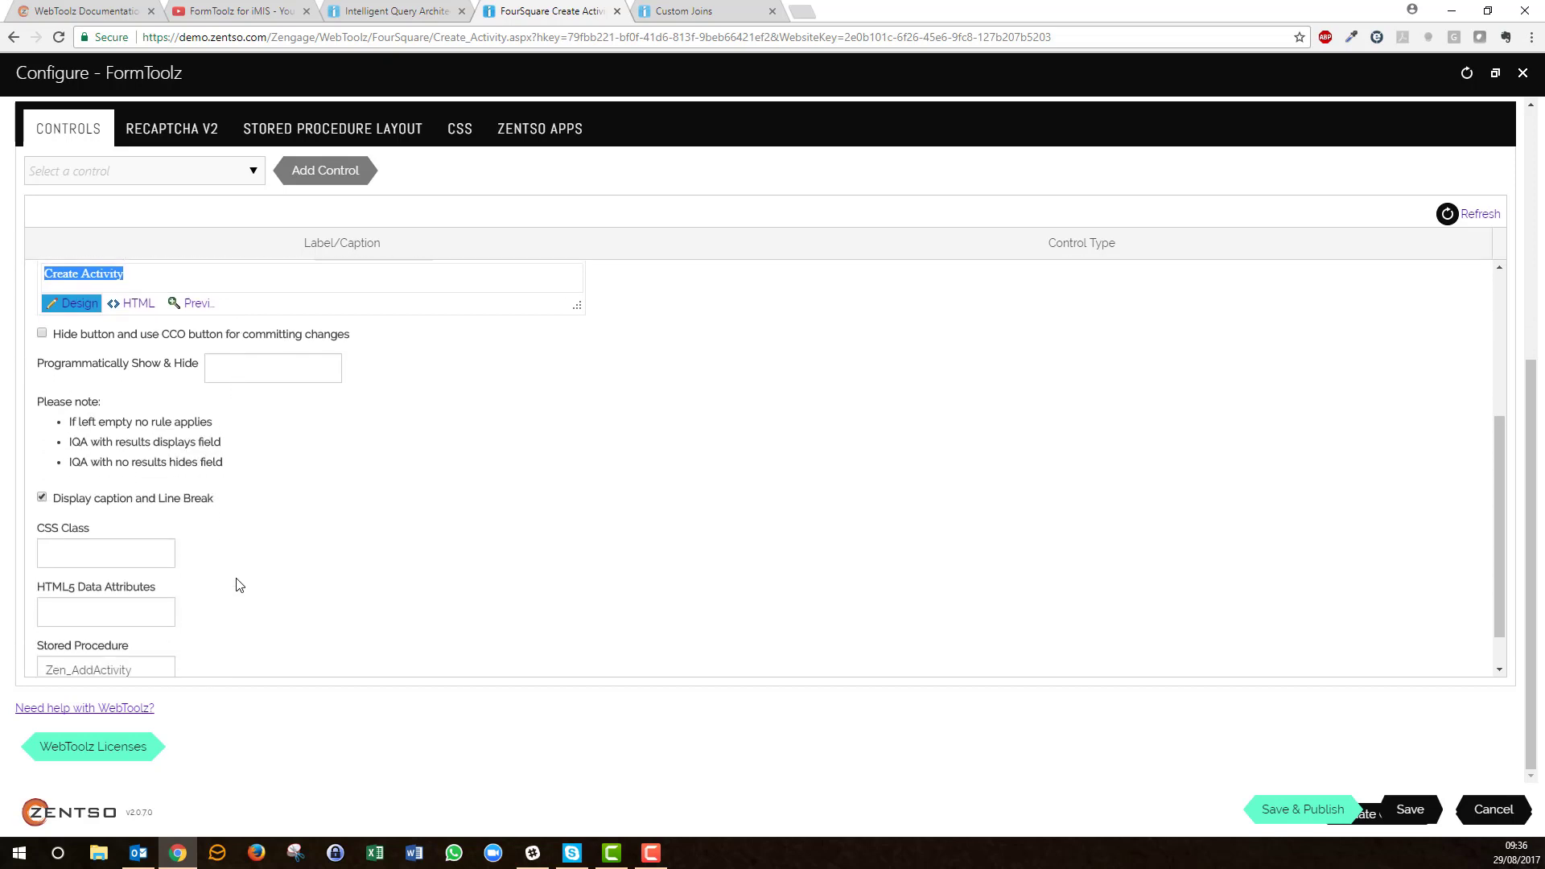
scroll(239, 585, "down", 1)
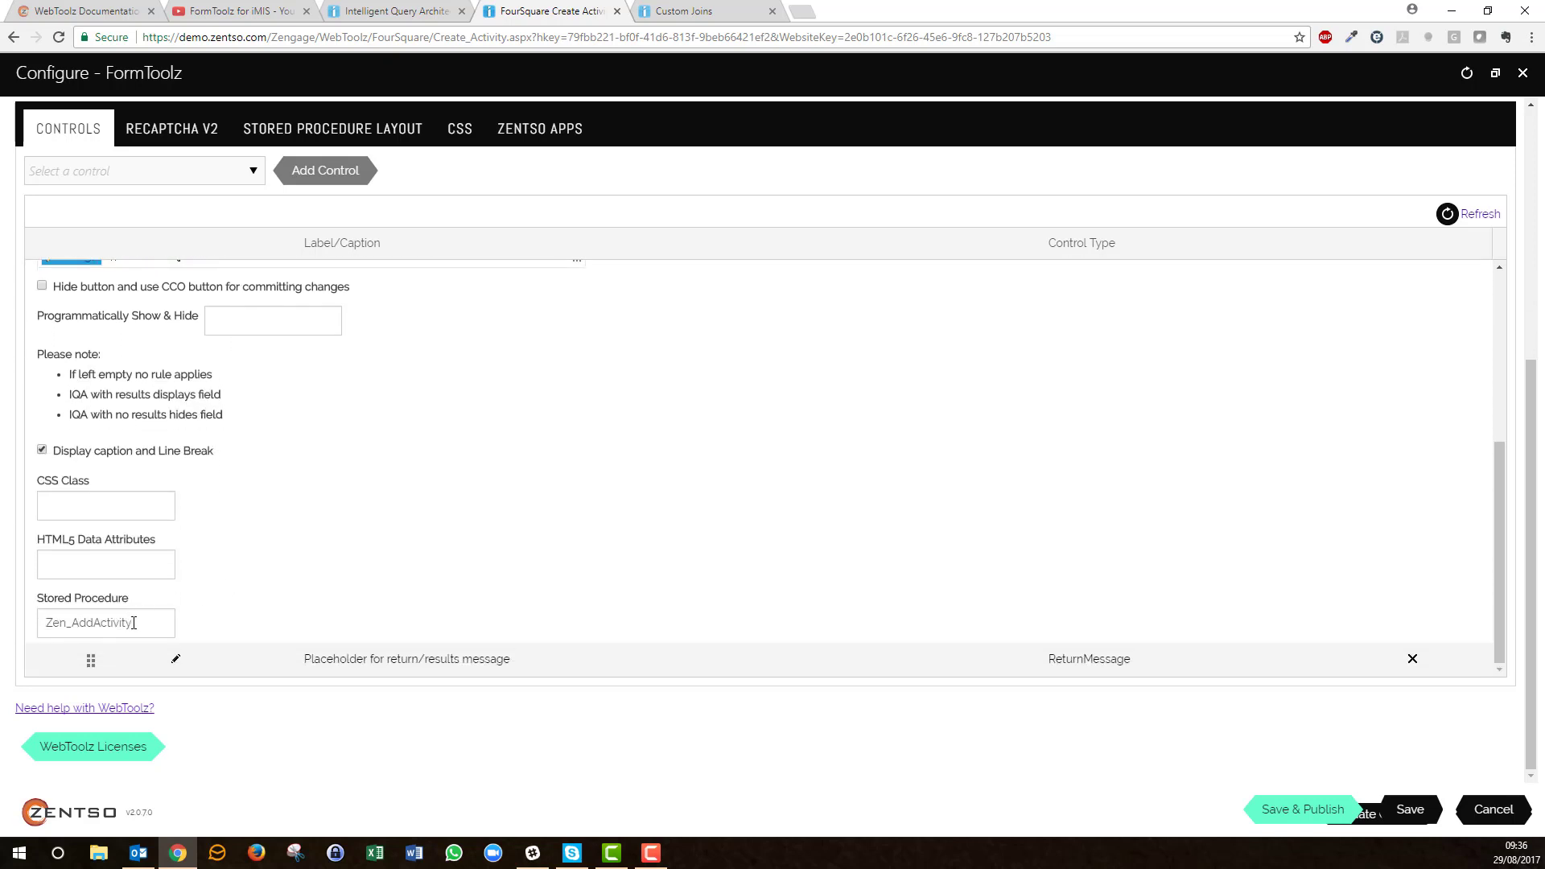
left_click_drag(134, 622, 44, 622)
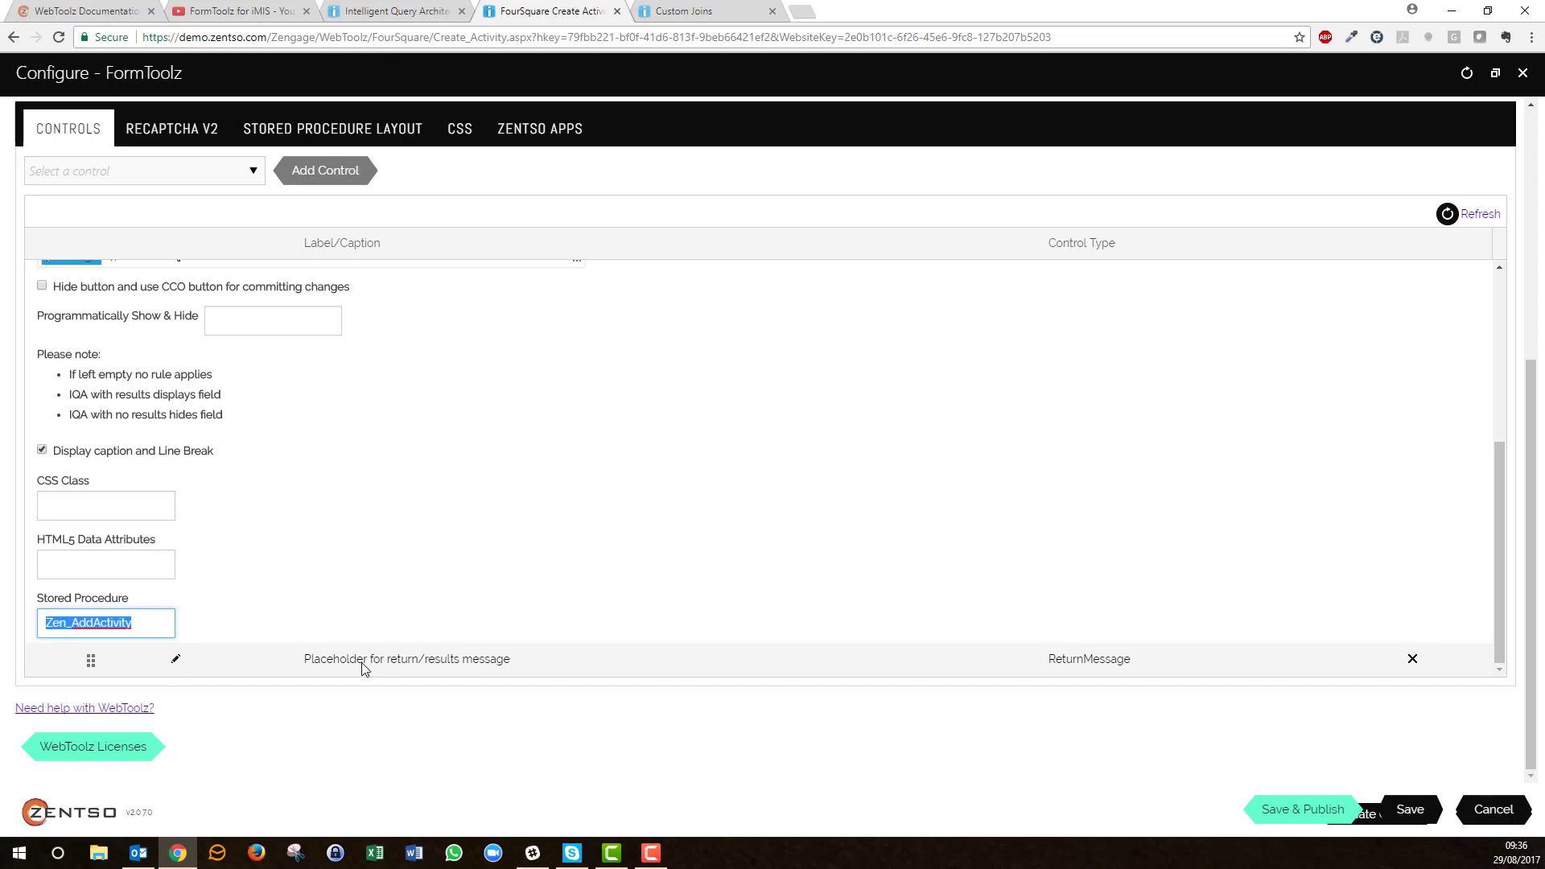
Examine the control types available to add under Smart HTML Controls and iMIS Smart Post-Execution Controls, without selecting one.
scroll(348, 637, "up", 8)
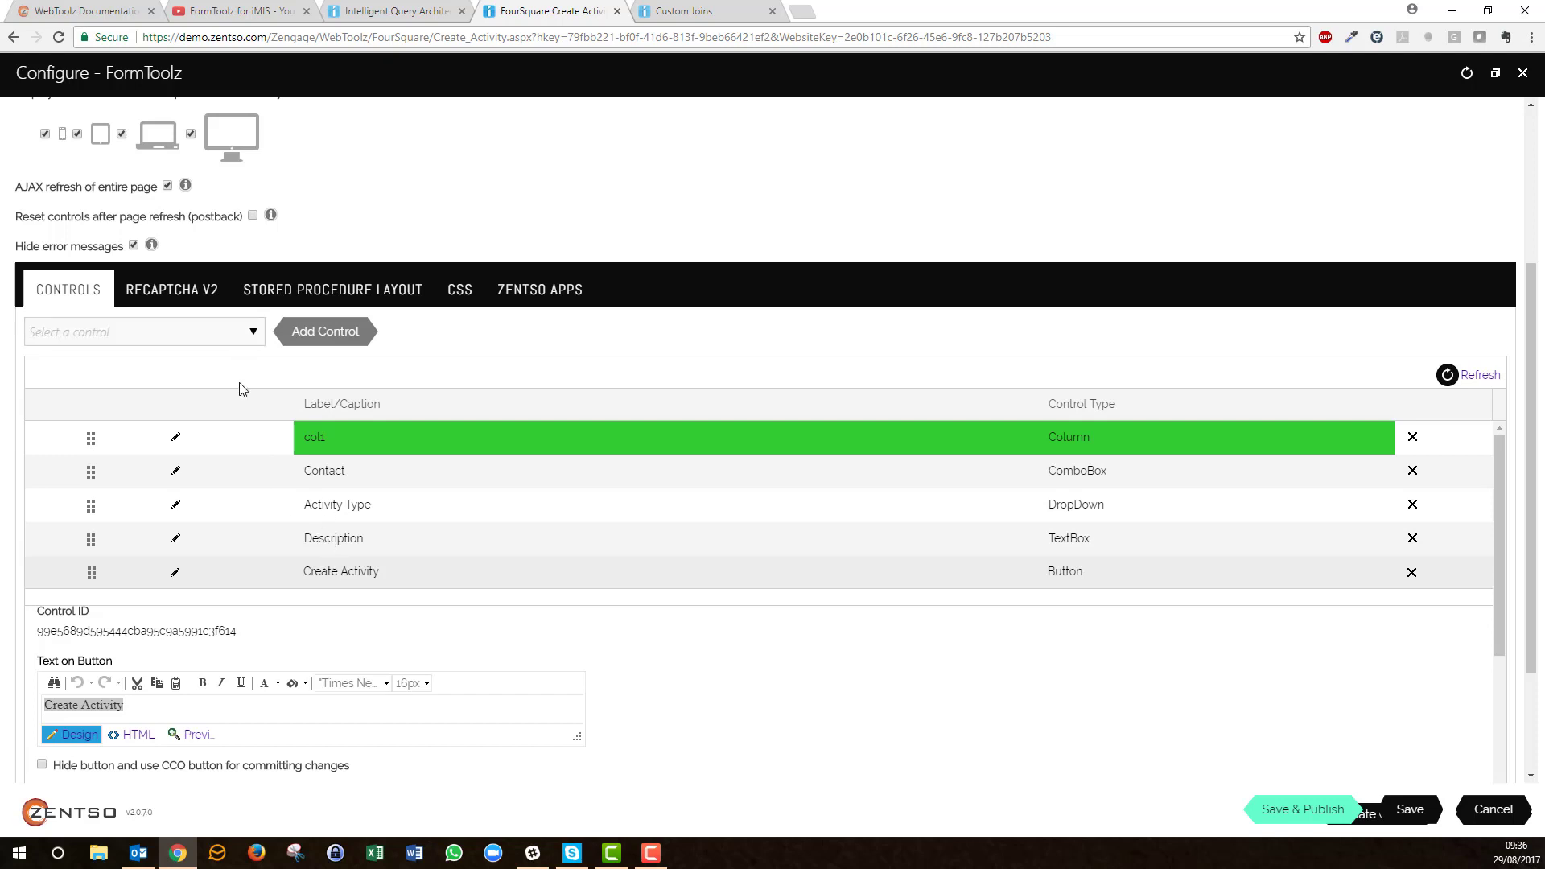
left_click(251, 333)
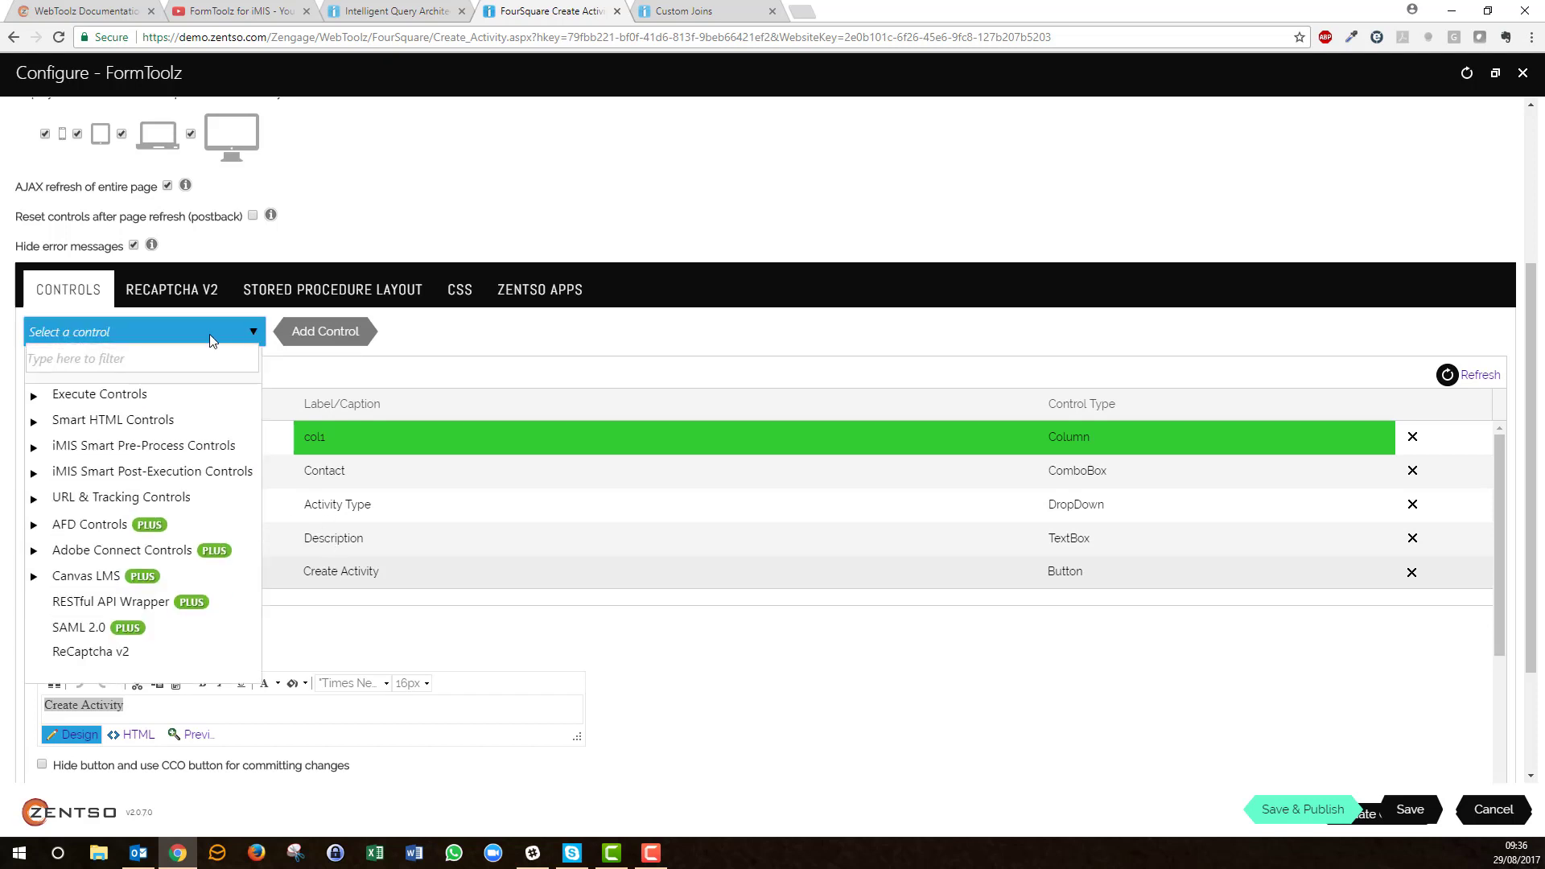
left_click(34, 421)
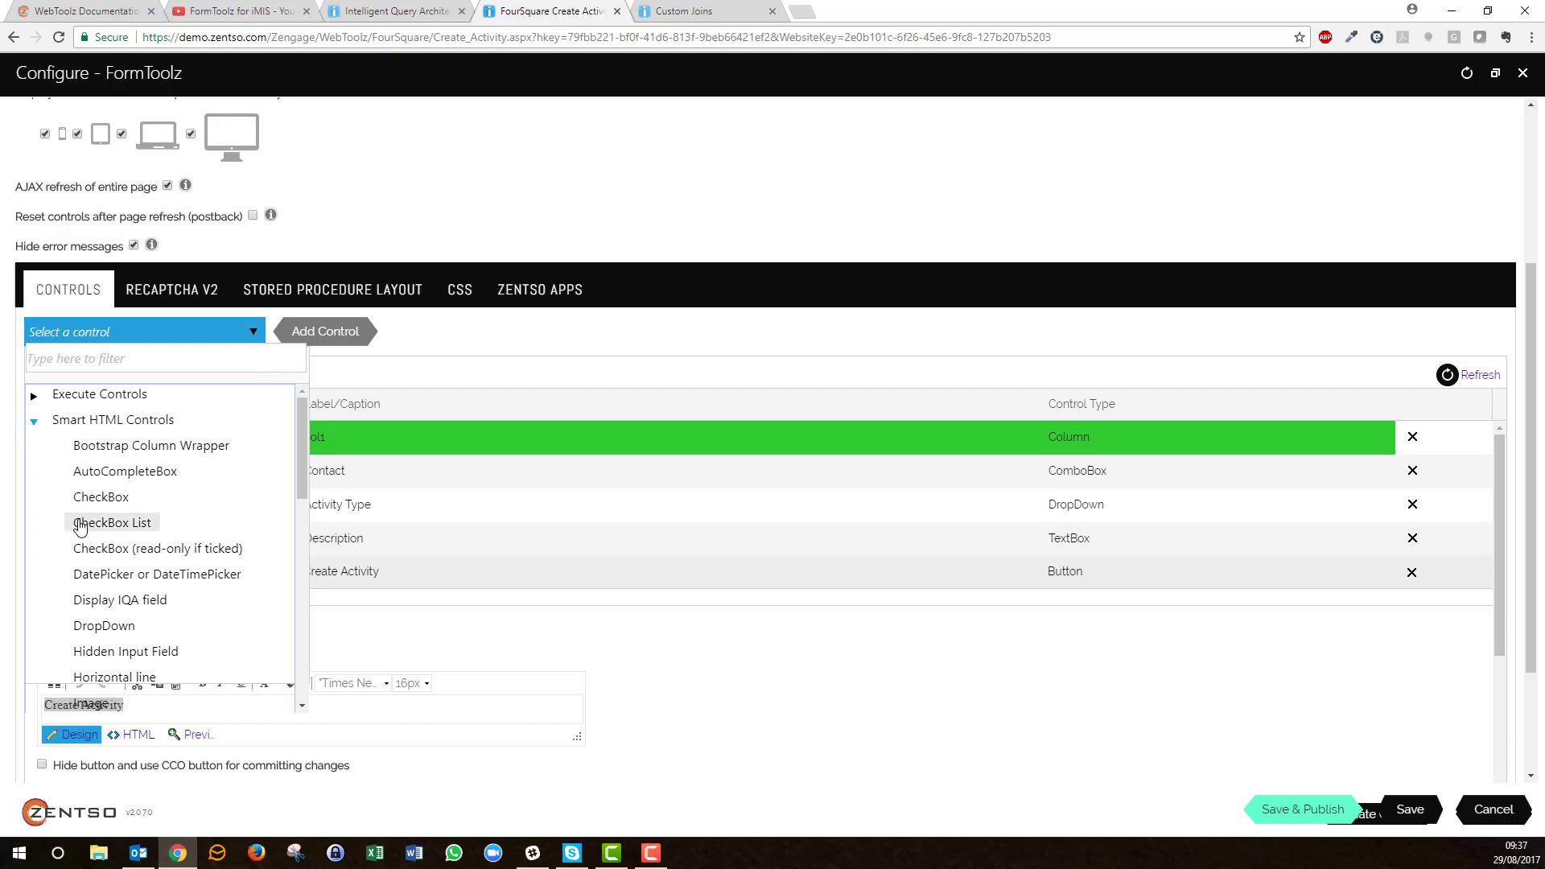
left_click(35, 422)
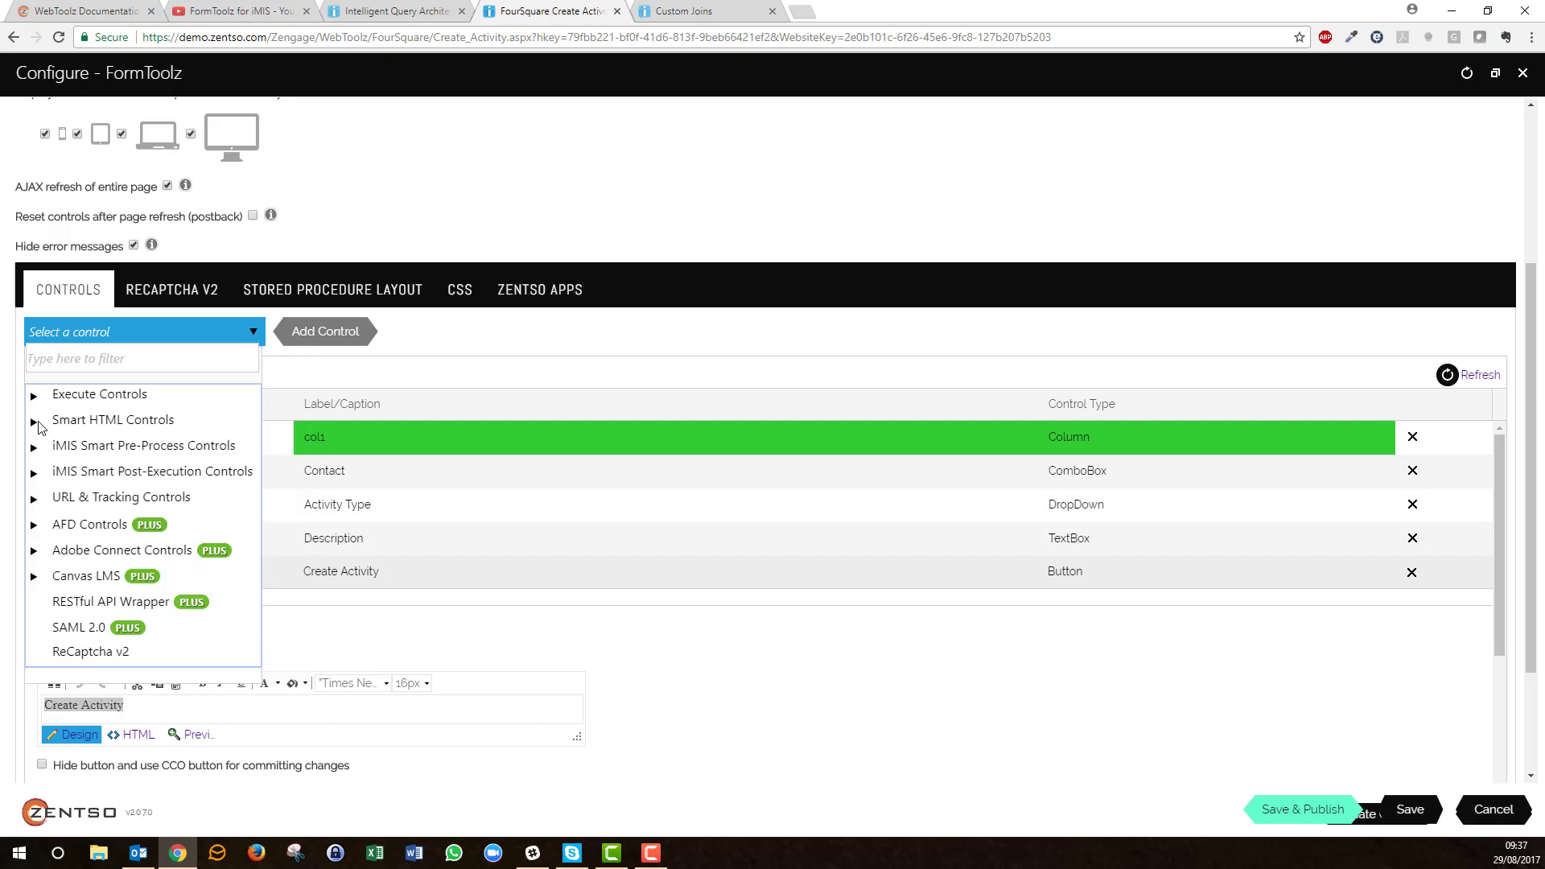
left_click(35, 476)
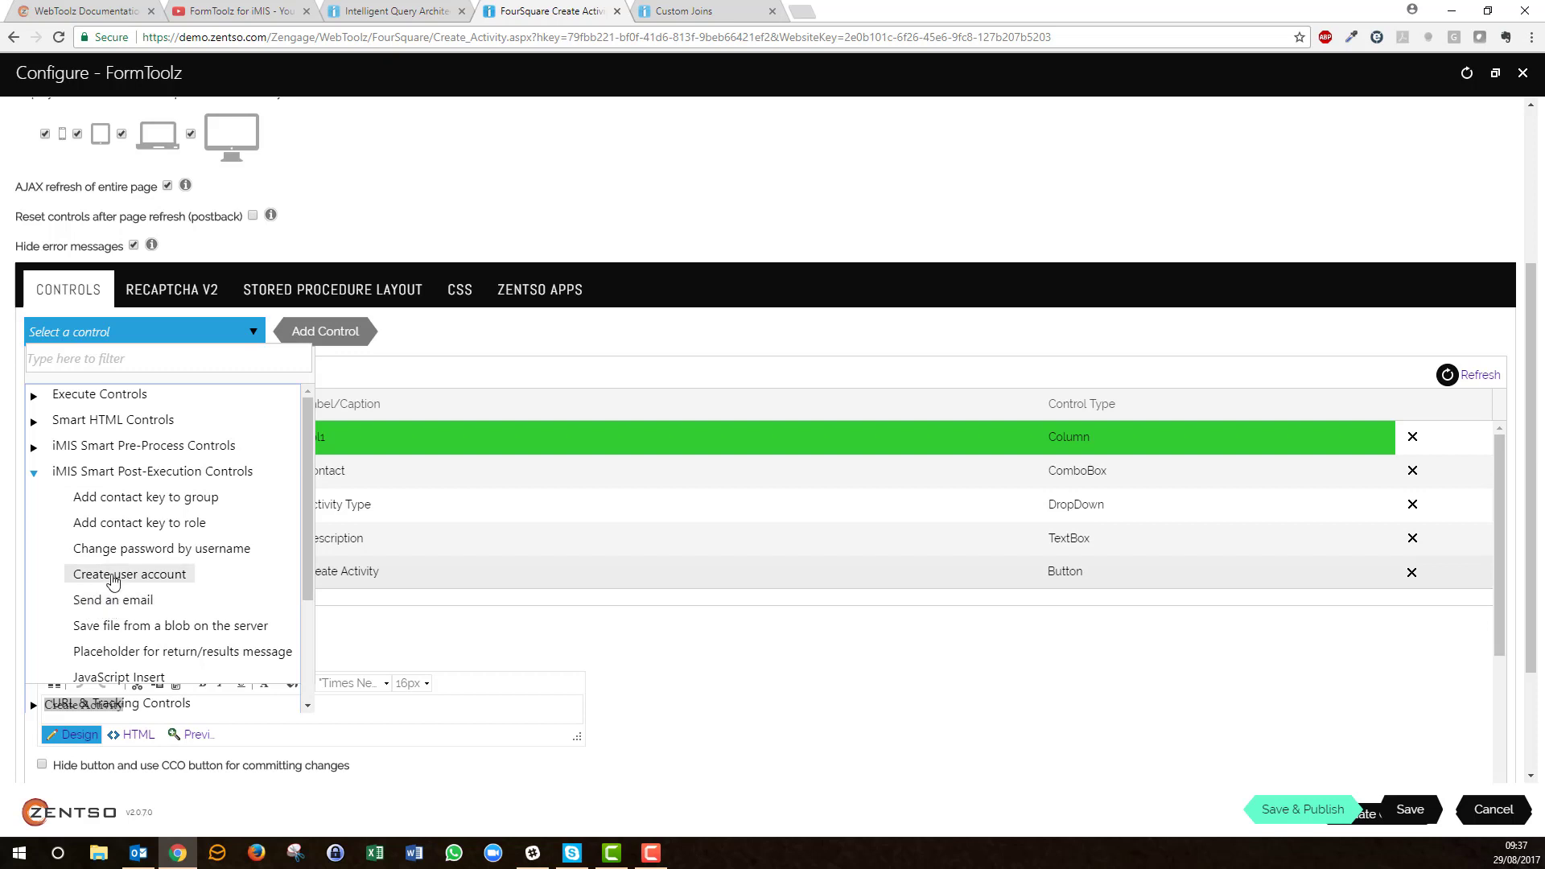
left_click(35, 475)
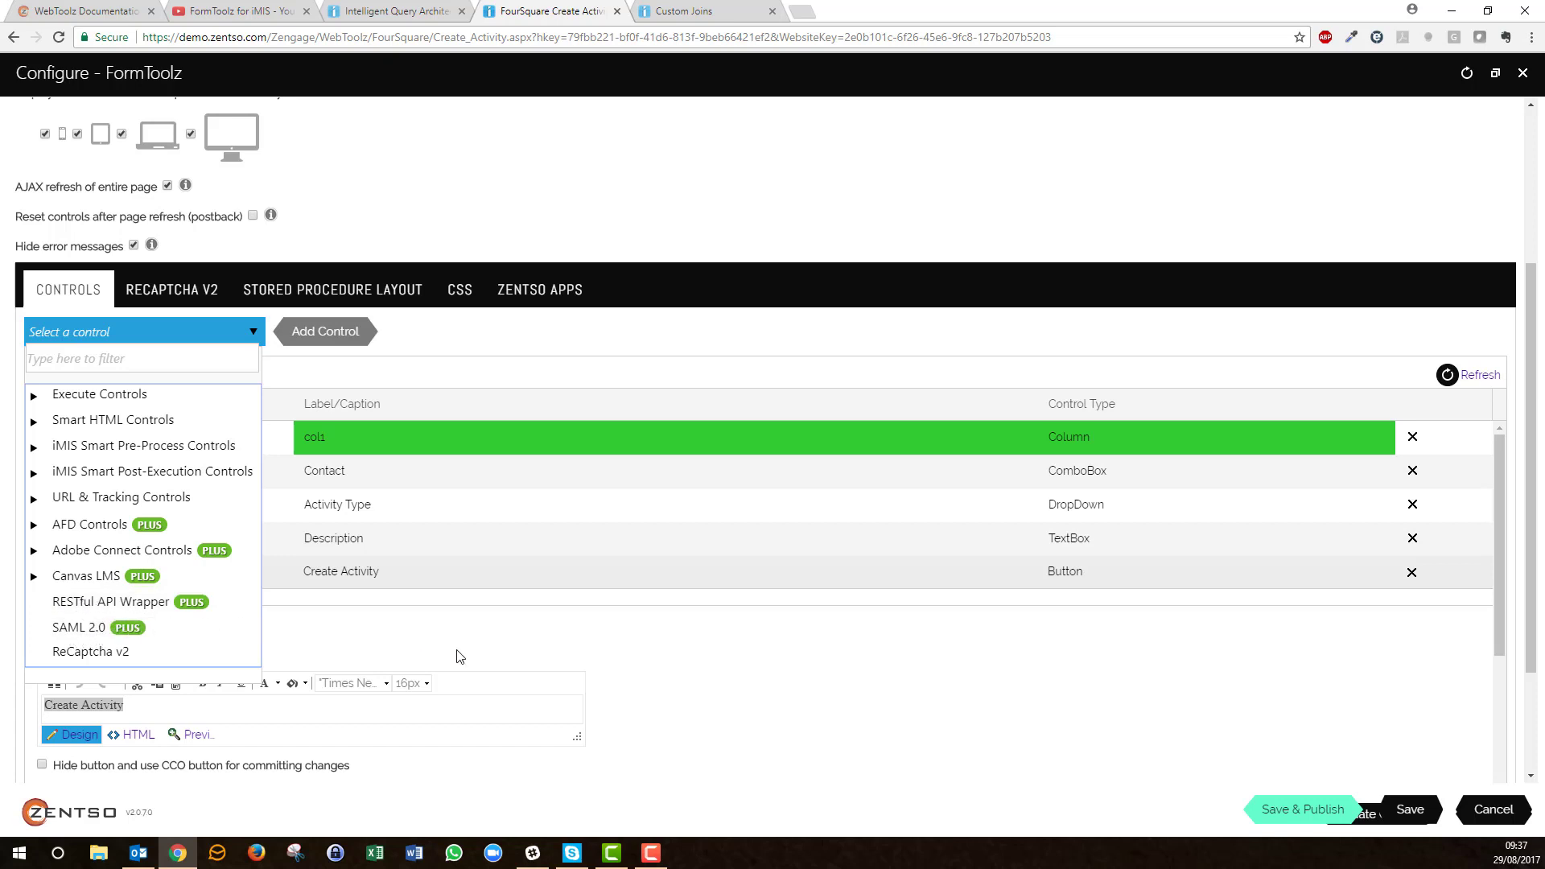
left_click(518, 660)
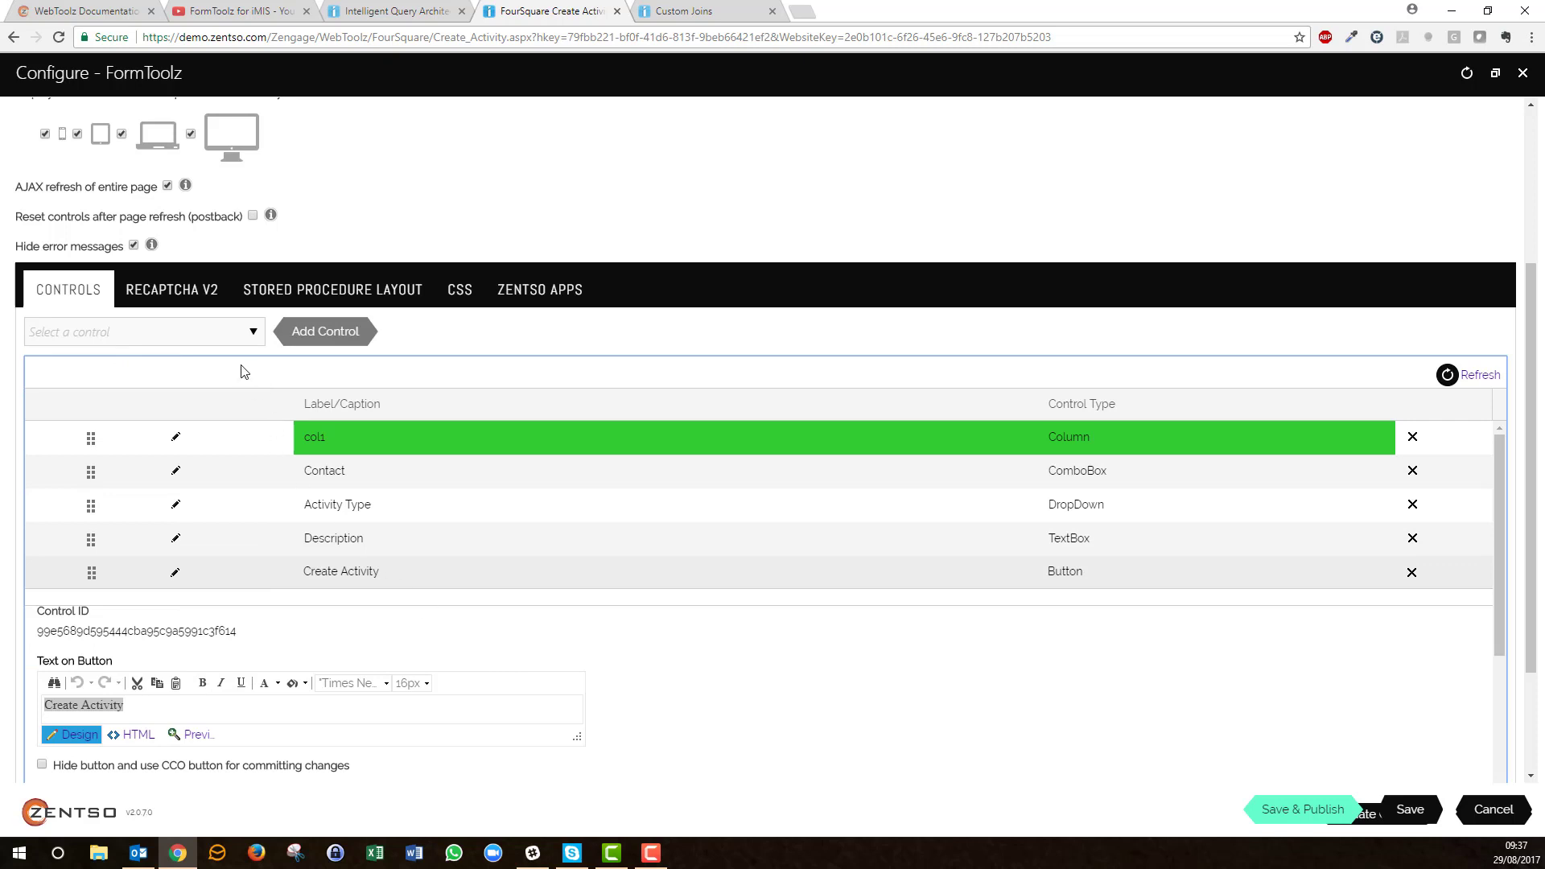